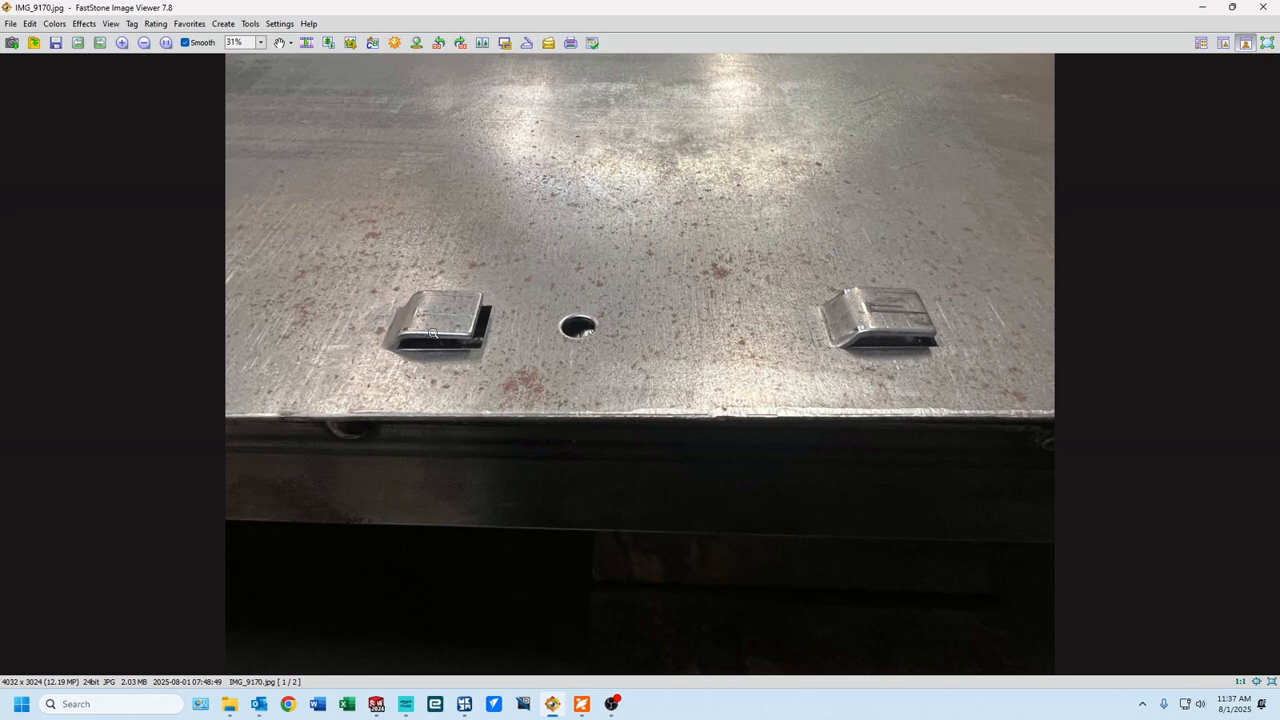
Step: View the punch tooling photo IMG_9171.jpg and return to the formed-tab photo IMG_9170.jpg
scroll(536, 393, down, 1)
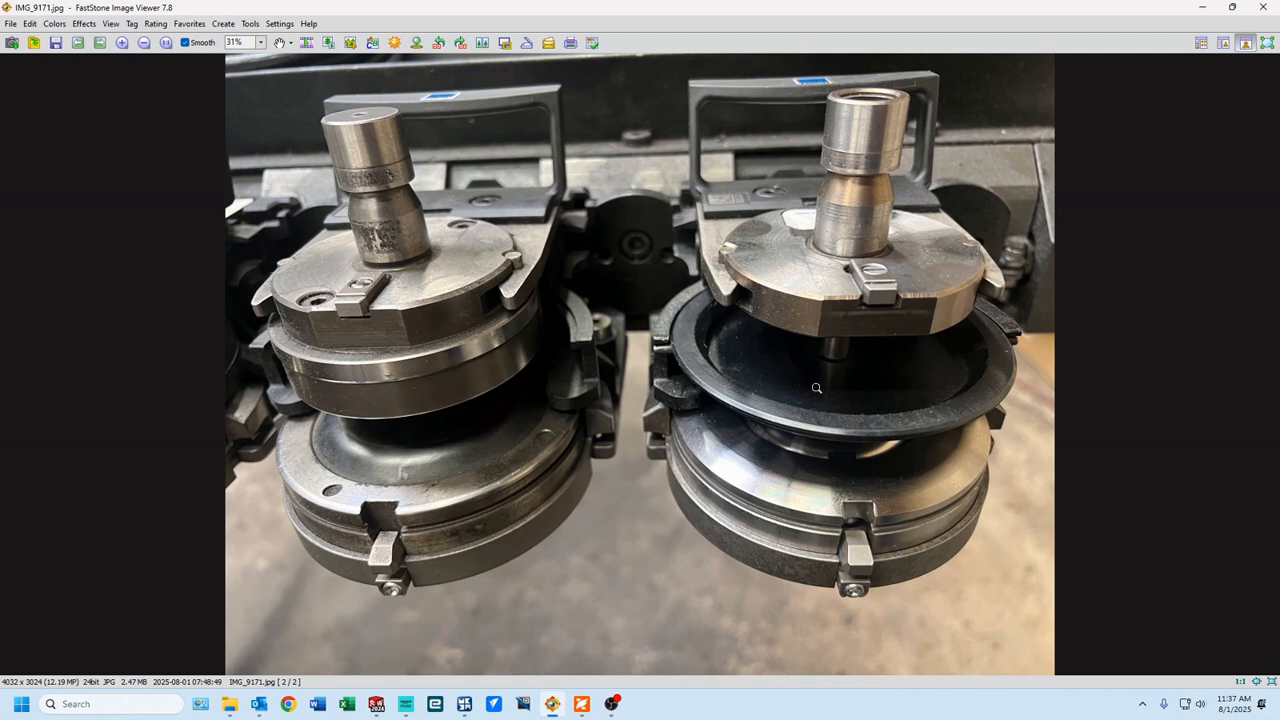
click(560, 712)
click(557, 710)
scroll(625, 521, up, 1)
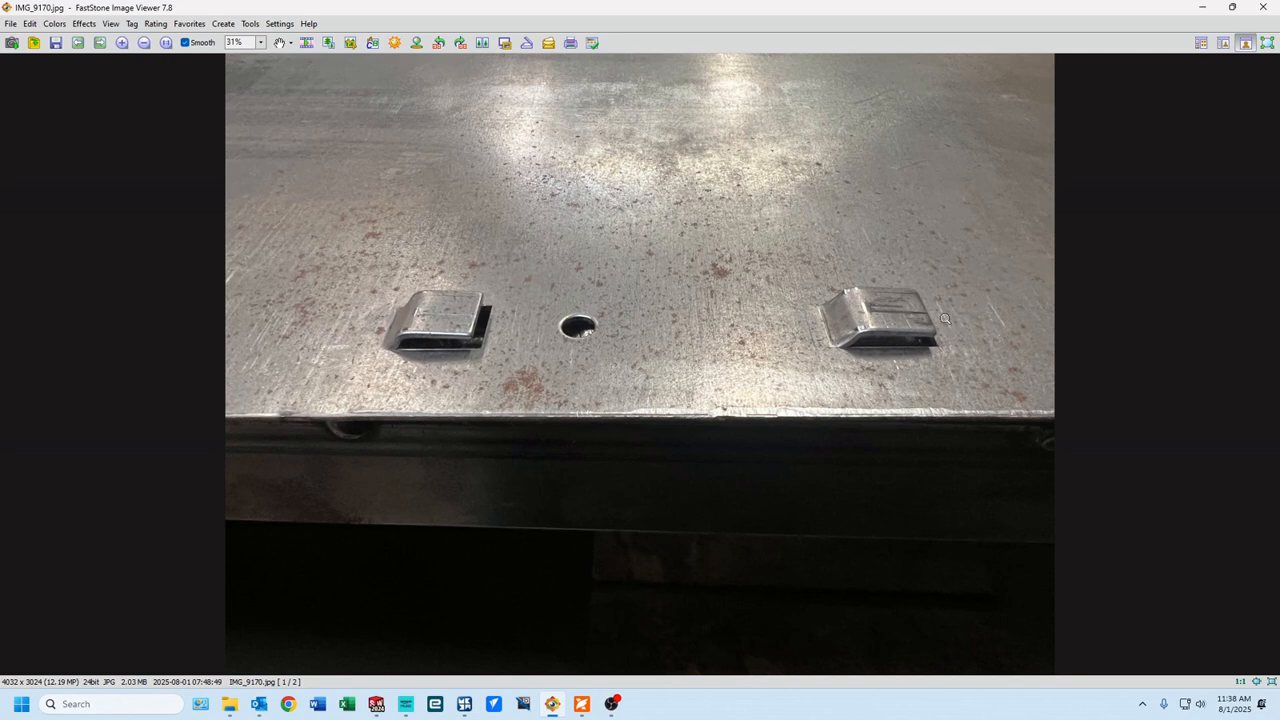
Step: Switch to MetaCAM-EX and examine the form tooling near the parts' left edge and the full nested sheet layout
click(465, 702)
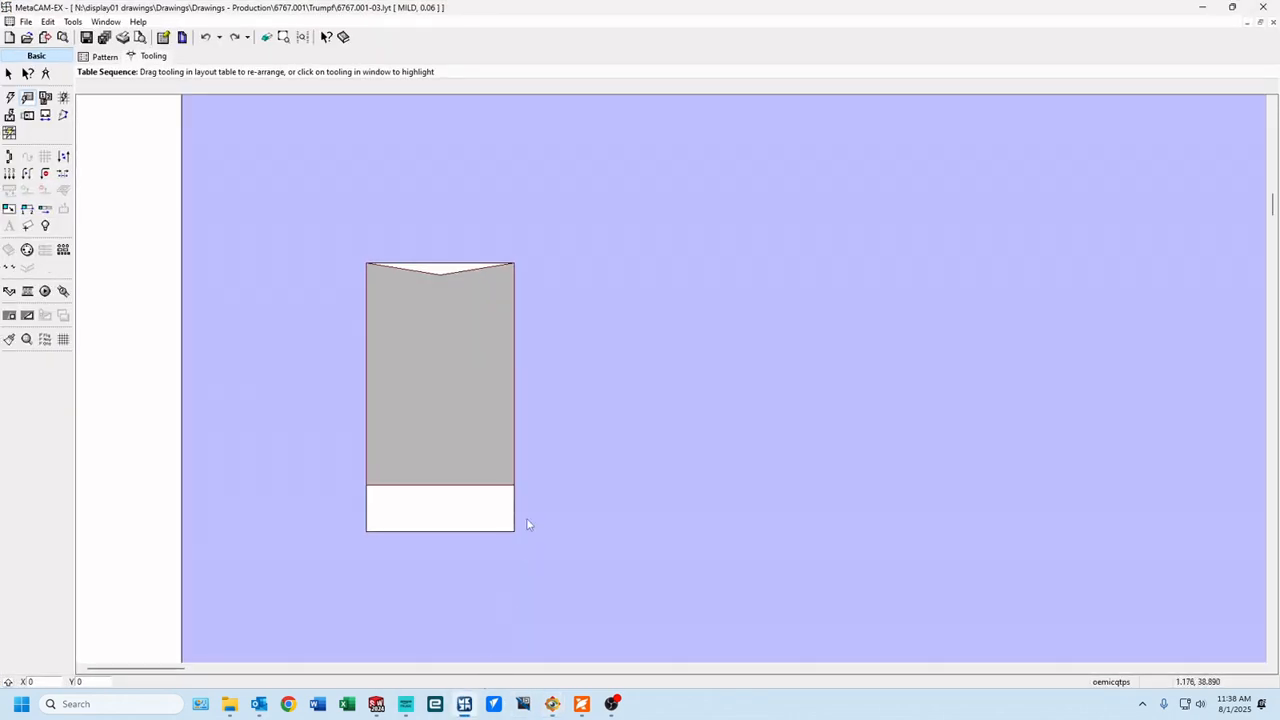
scroll(471, 506, down, 3)
scroll(469, 498, down, 1)
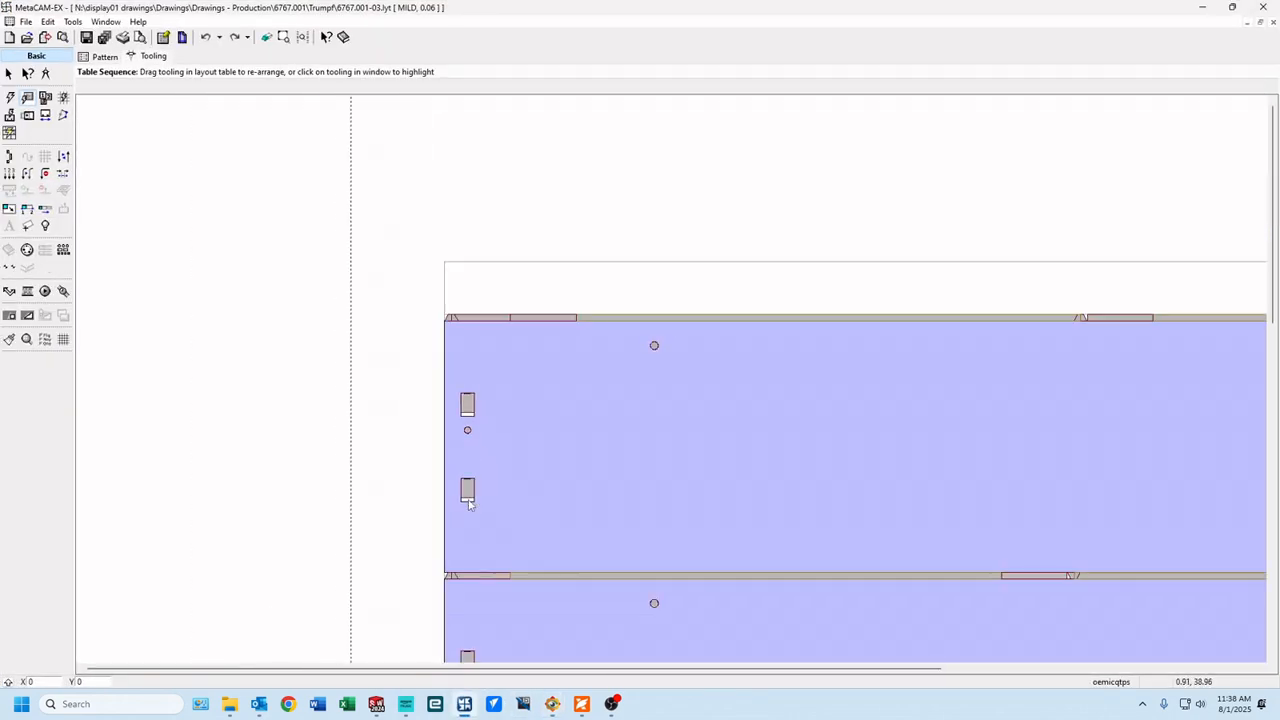
scroll(469, 491, up, 3)
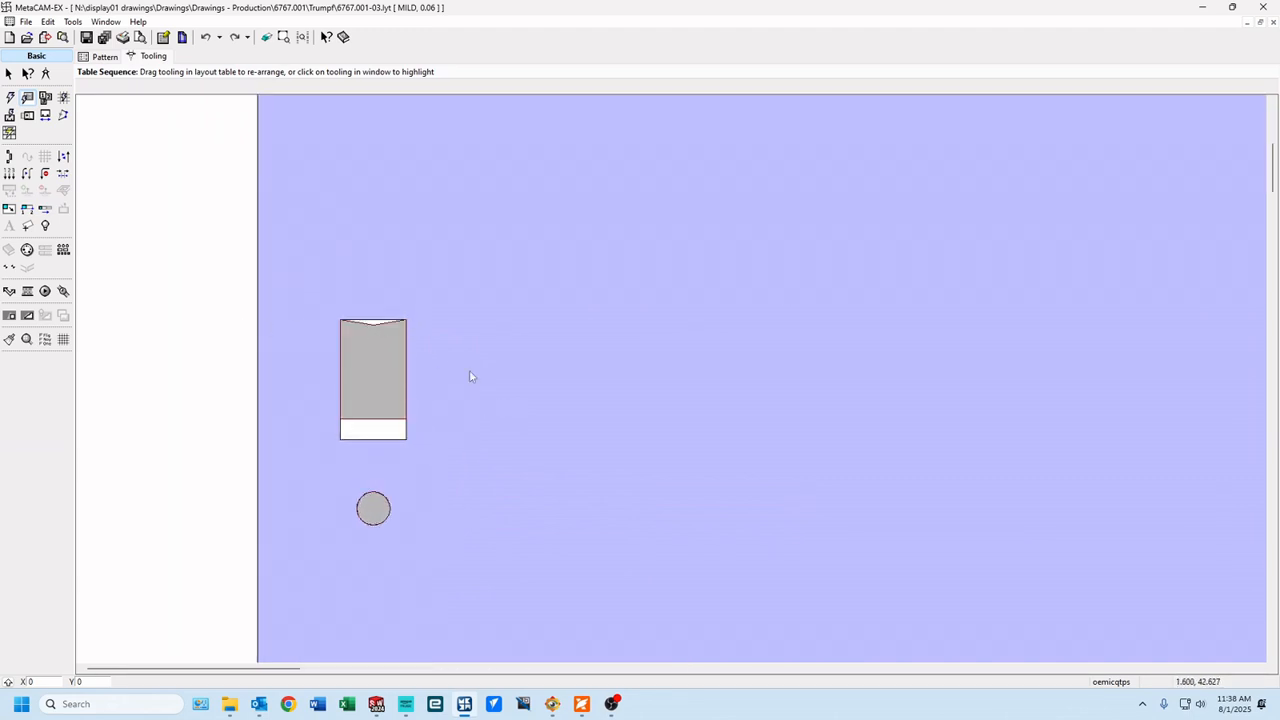
scroll(237, 286, down, 3)
scroll(237, 284, up, 1)
middle_drag(334, 359, 389, 222)
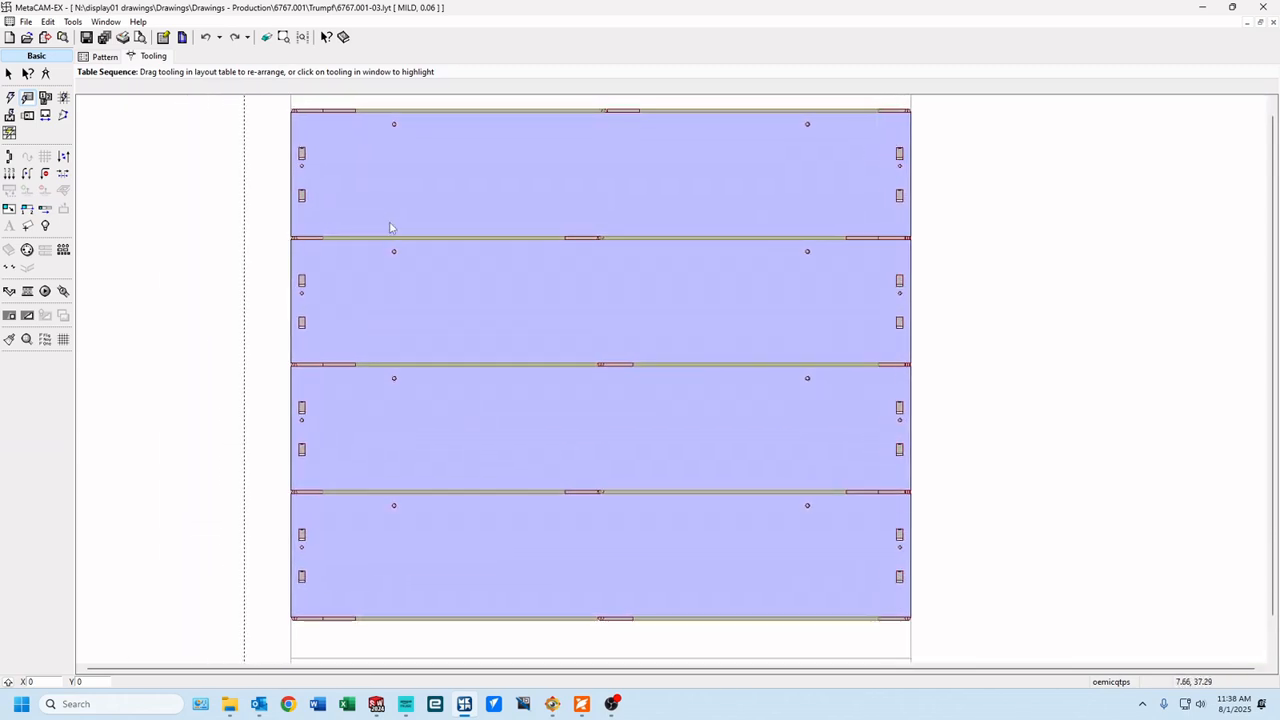
scroll(394, 246, down, 2)
scroll(445, 215, up, 1)
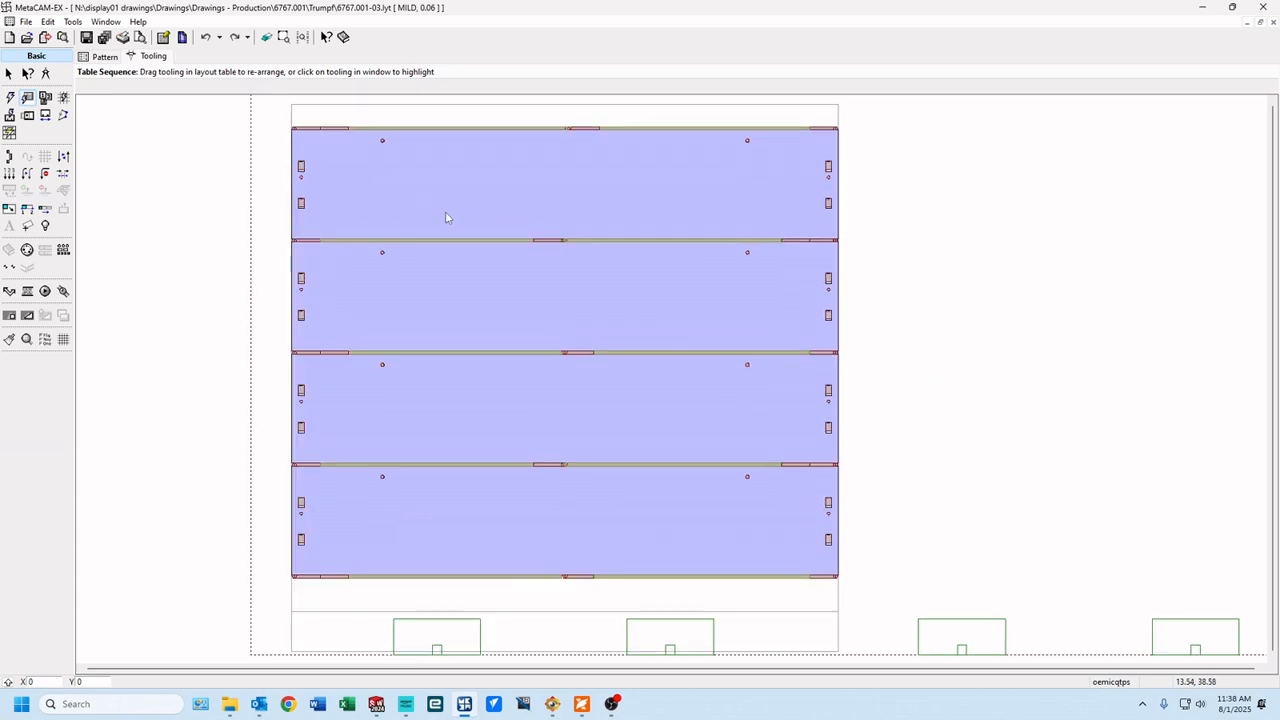
Step: Show the layout's table sequence and inspect the T20 Trapezoid hits at the corners of the nested parts
click(28, 98)
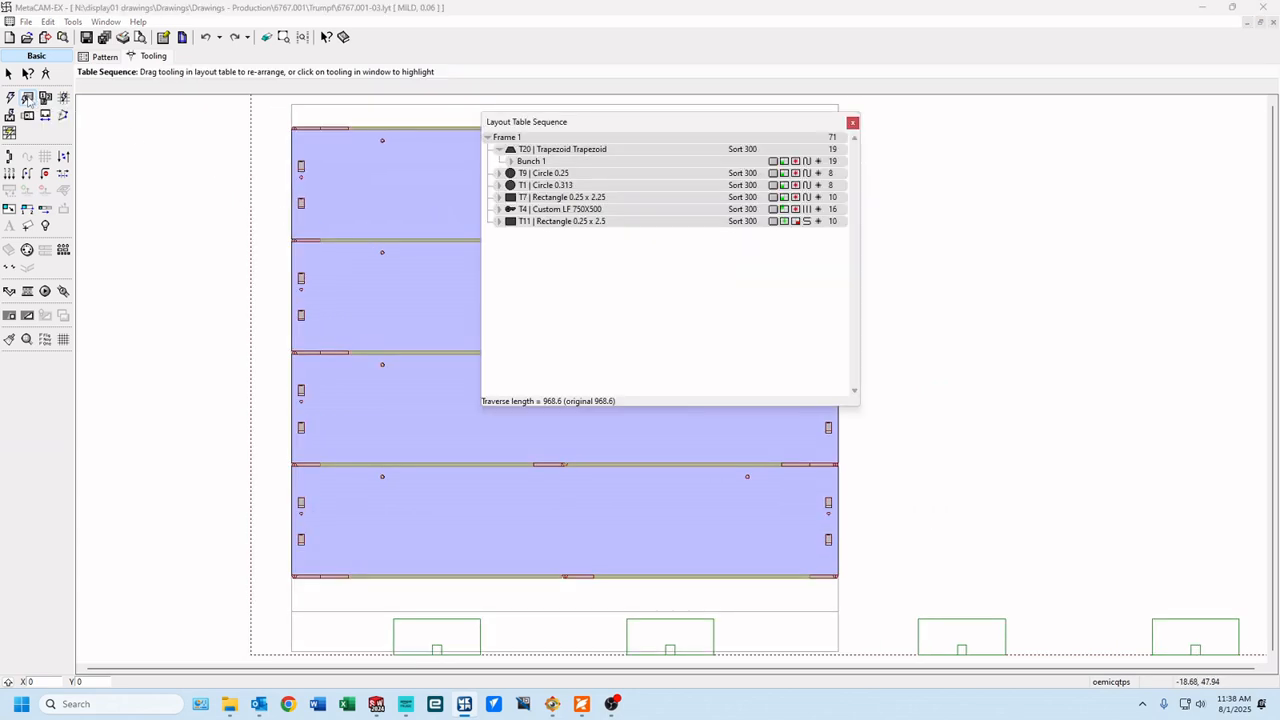
click(623, 152)
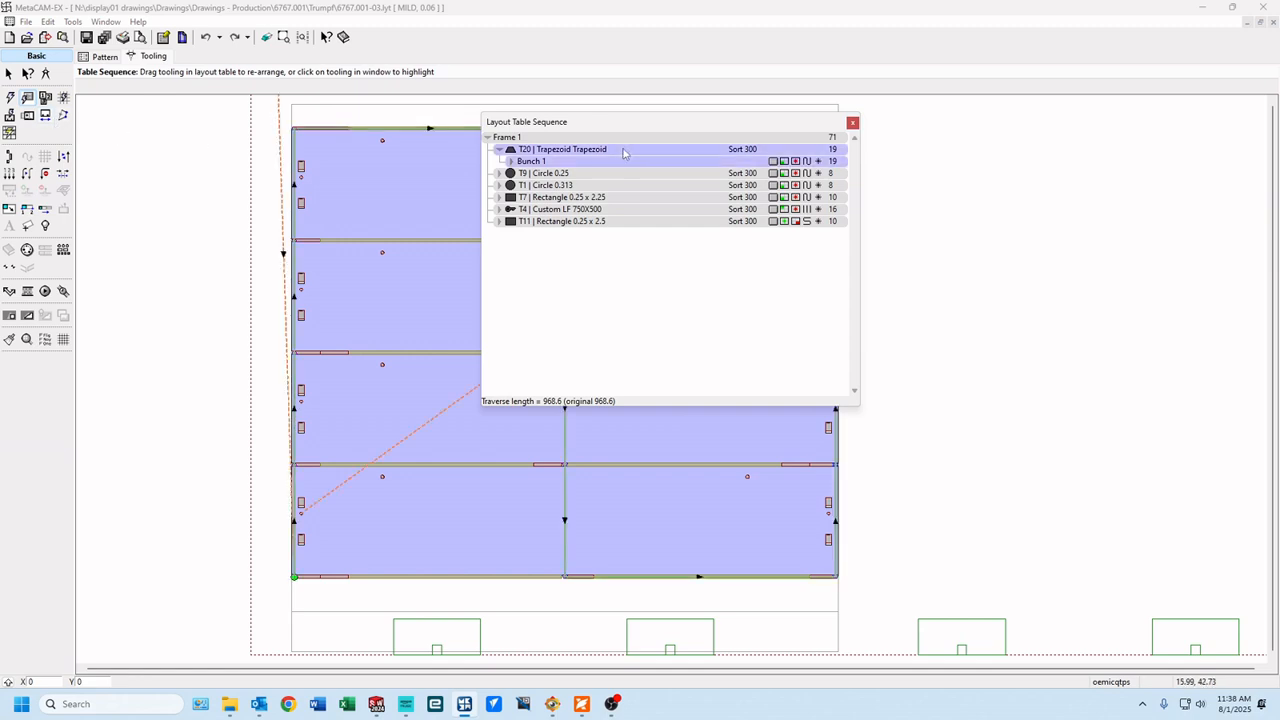
scroll(294, 126, up, 5)
scroll(260, 160, up, 5)
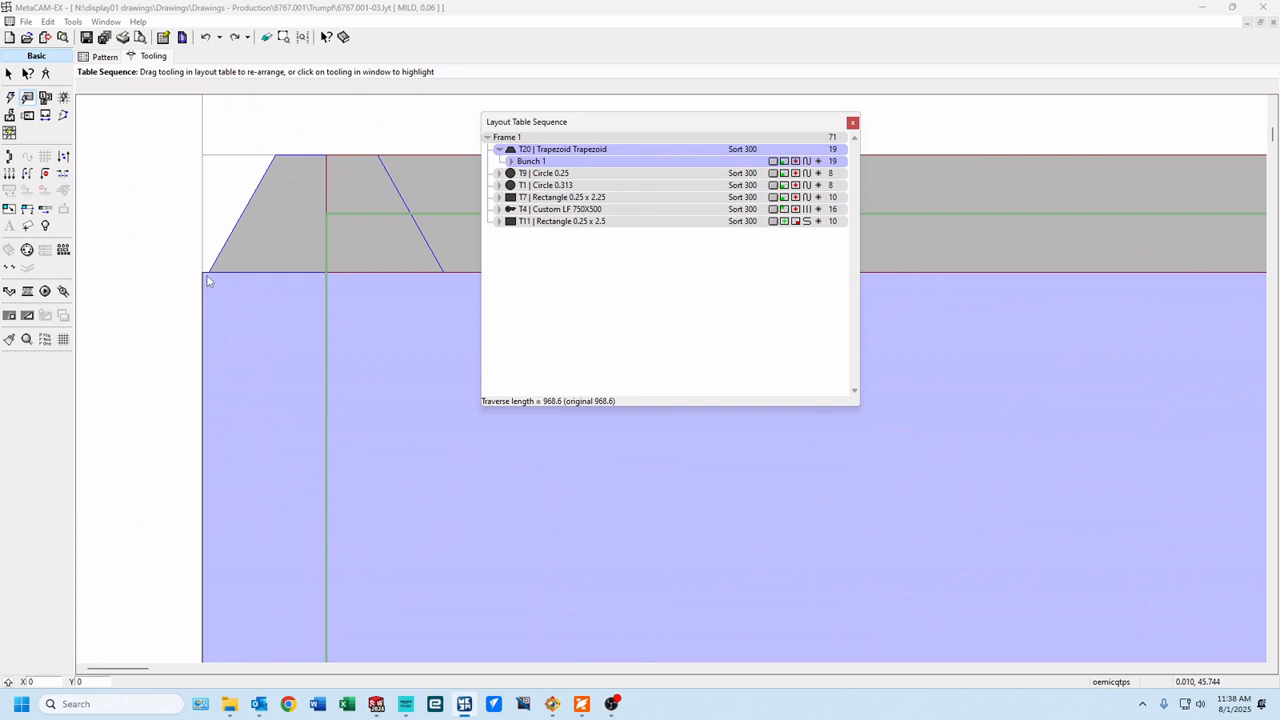
scroll(220, 266, down, 5)
scroll(224, 318, up, 5)
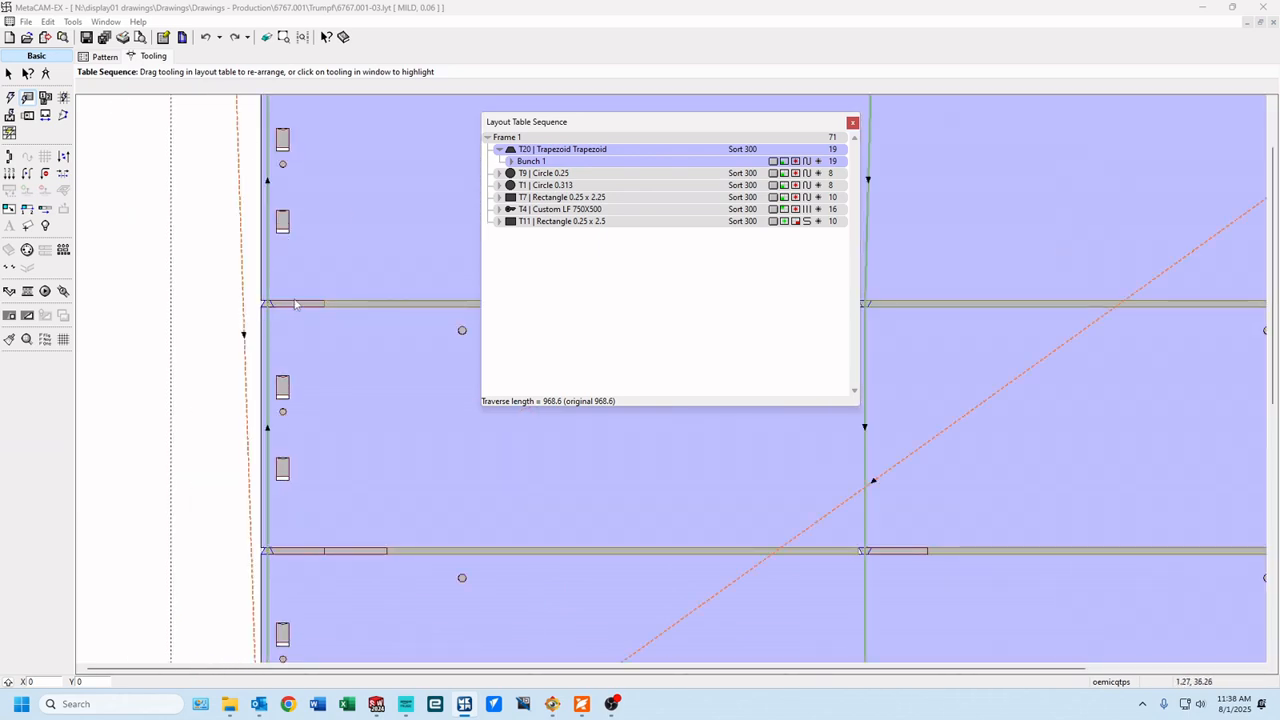
scroll(223, 316, up, 3)
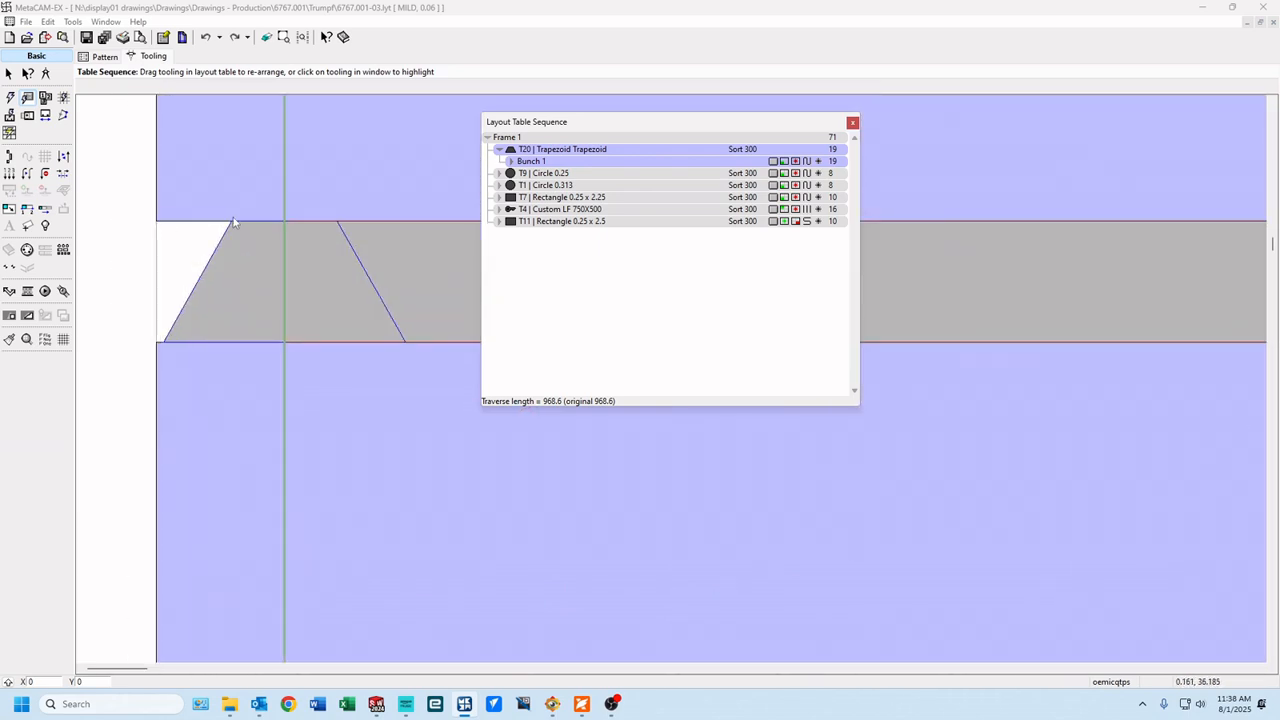
scroll(200, 340, down, 6)
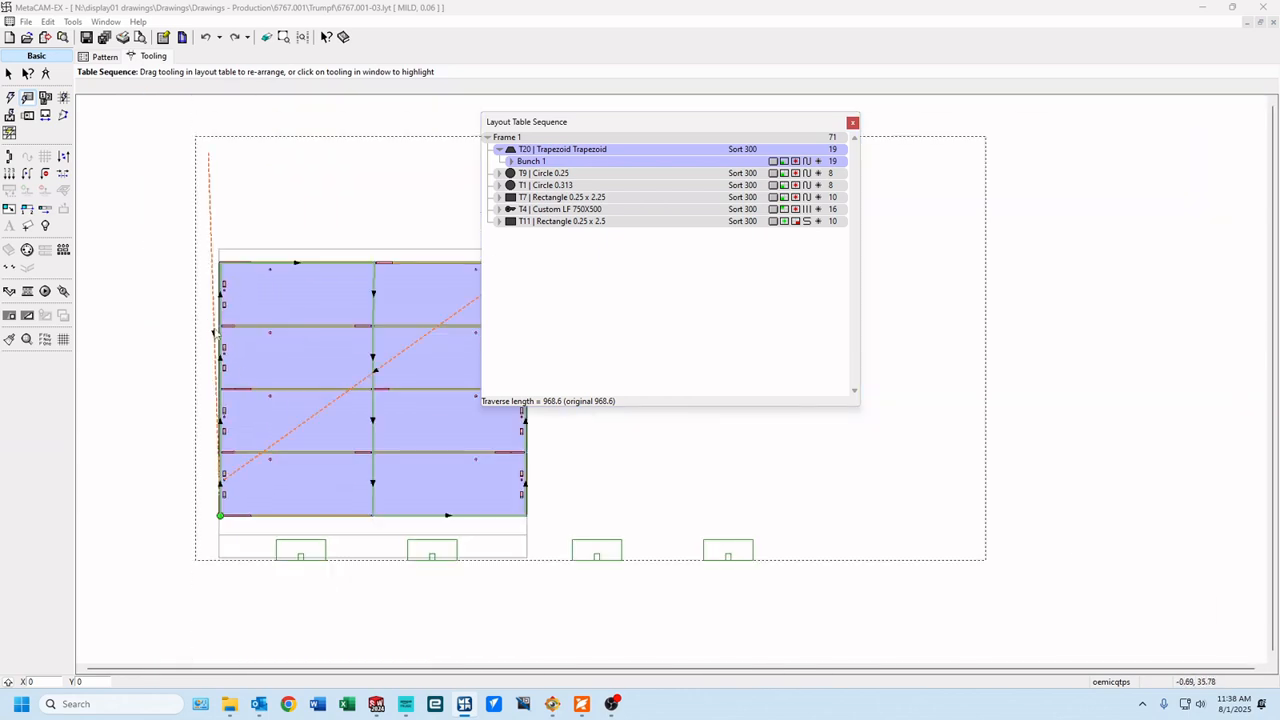
scroll(373, 428, up, 1)
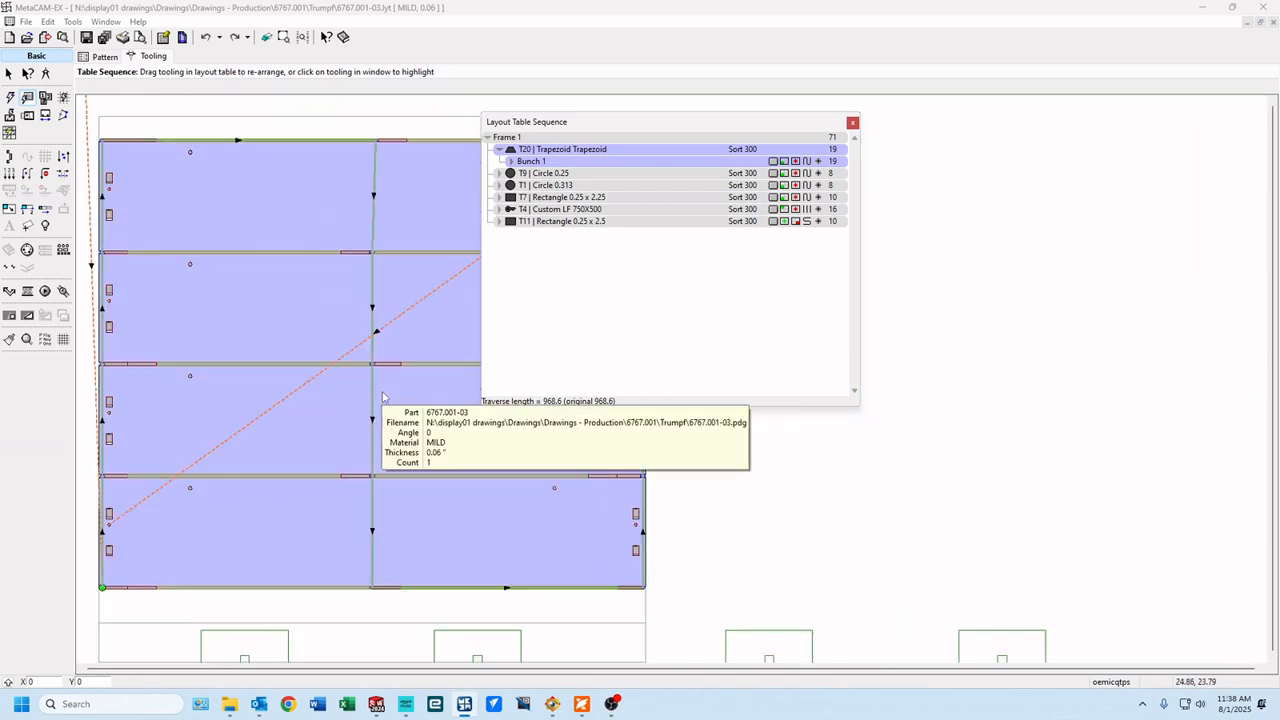
Step: Review the punching paths of the T9 Circle 0.25 and T1 Circle 0.313 tools on the sheet
click(552, 175)
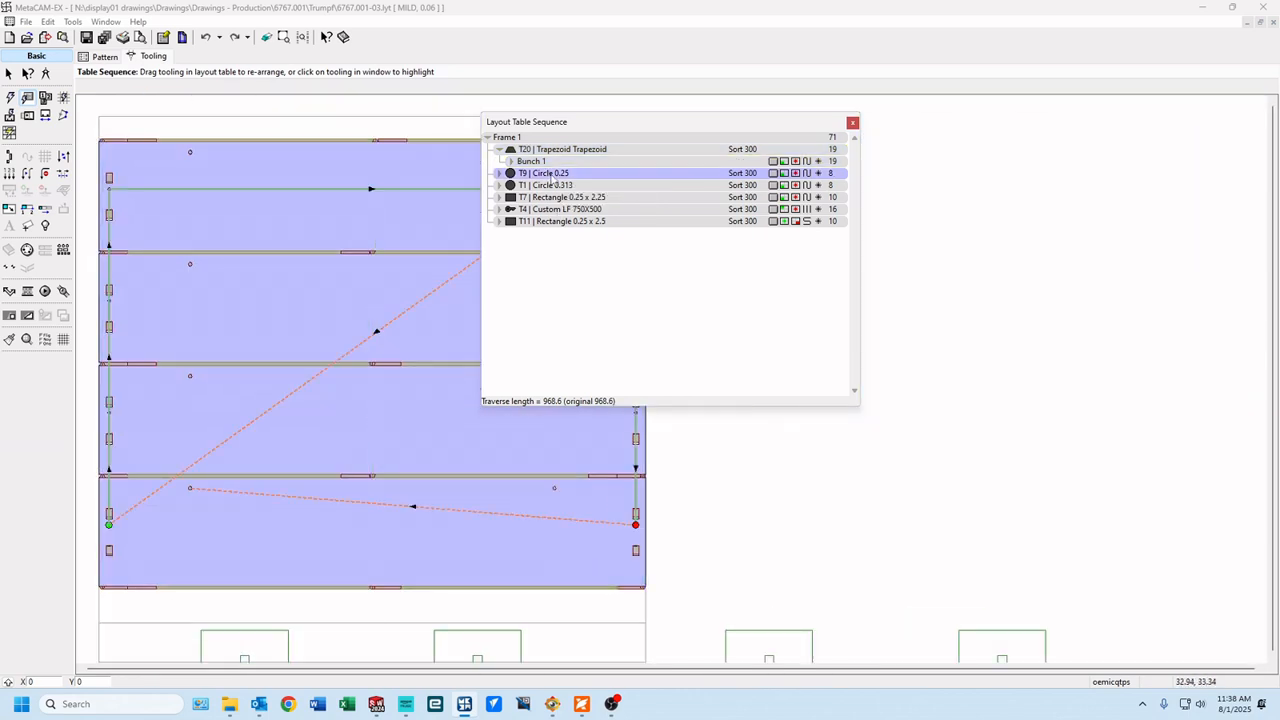
click(566, 186)
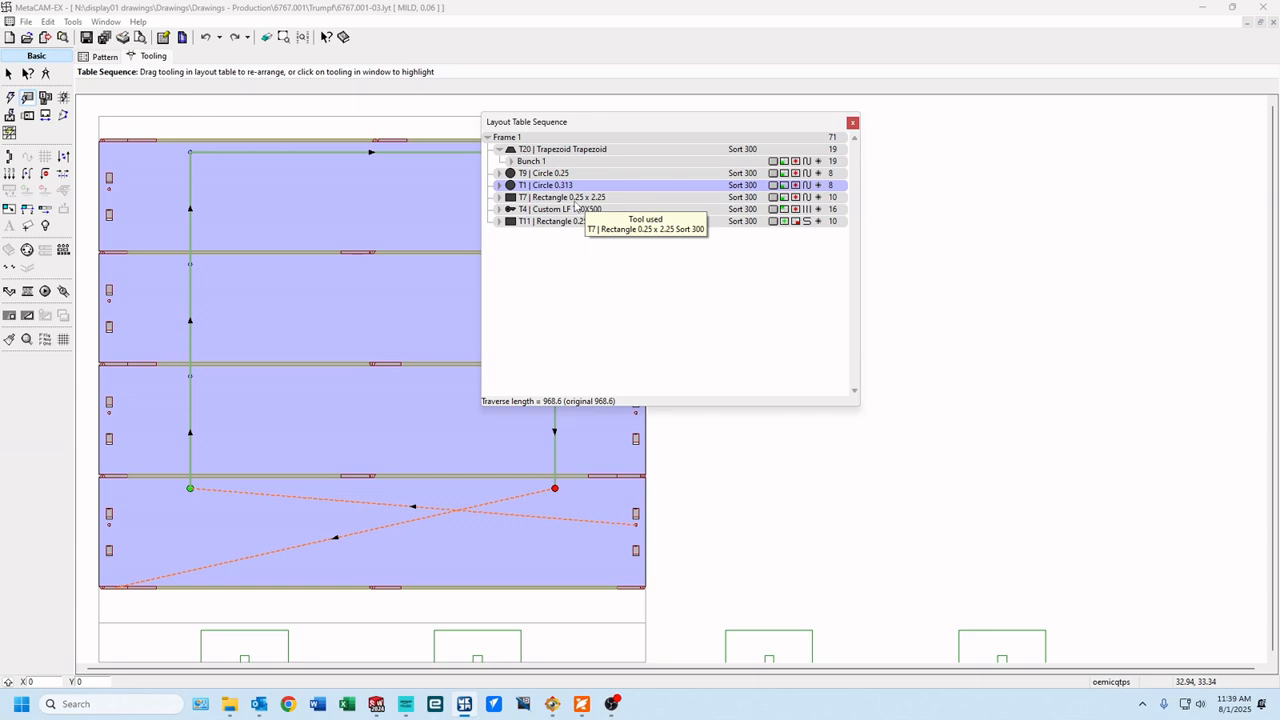
scroll(429, 248, down, 2)
scroll(265, 198, up, 3)
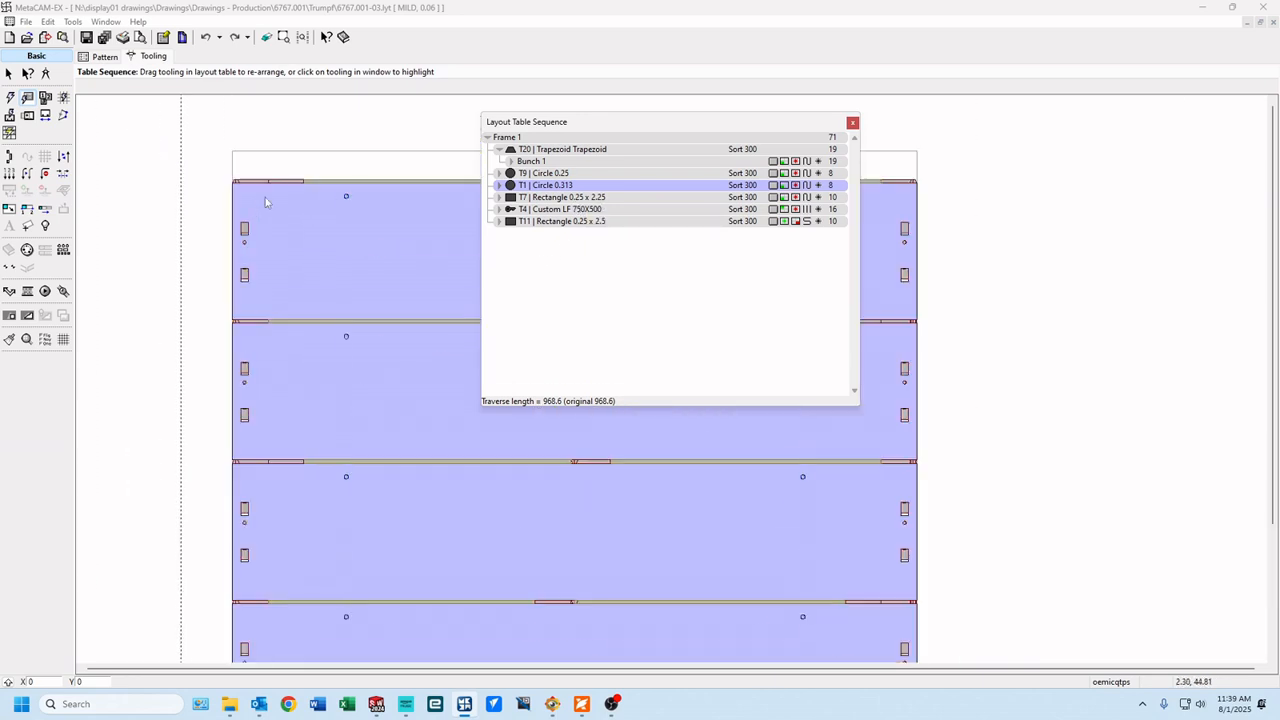
scroll(236, 160, up, 2)
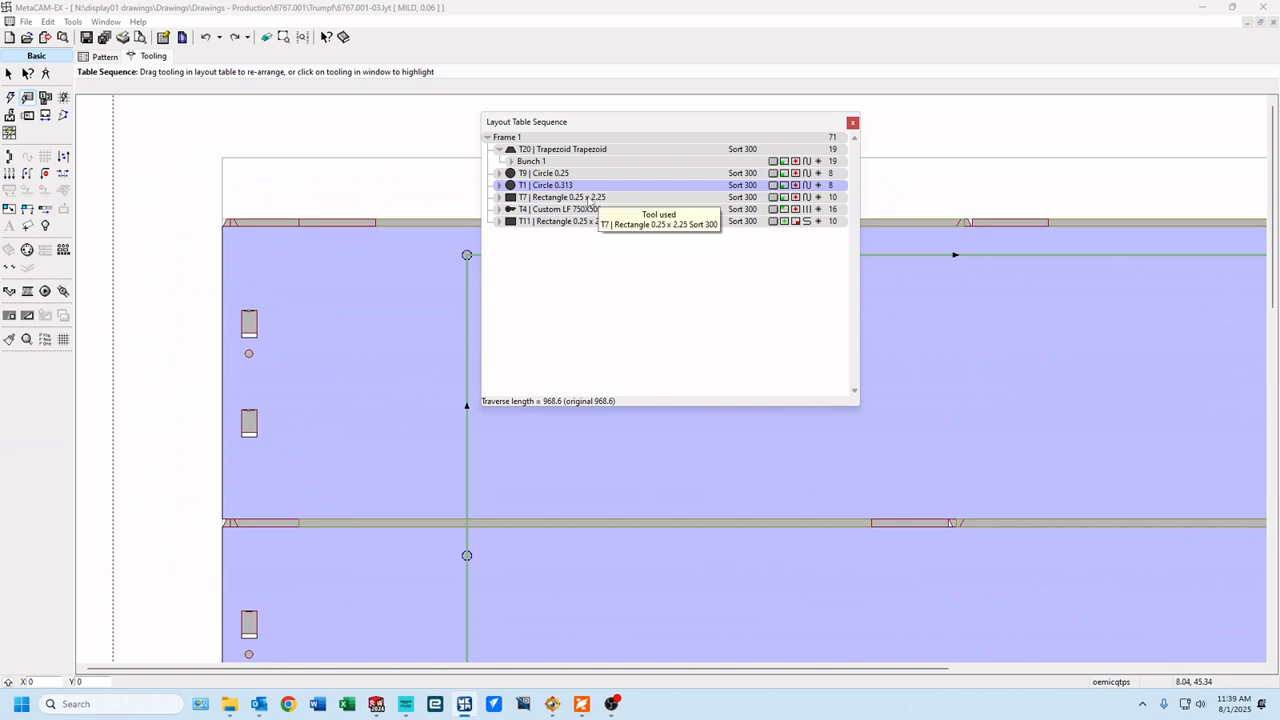
Step: Highlight the T7 Rectangle 0.25 x 2.25 tool and trace its hits along both ends of the parts
click(590, 201)
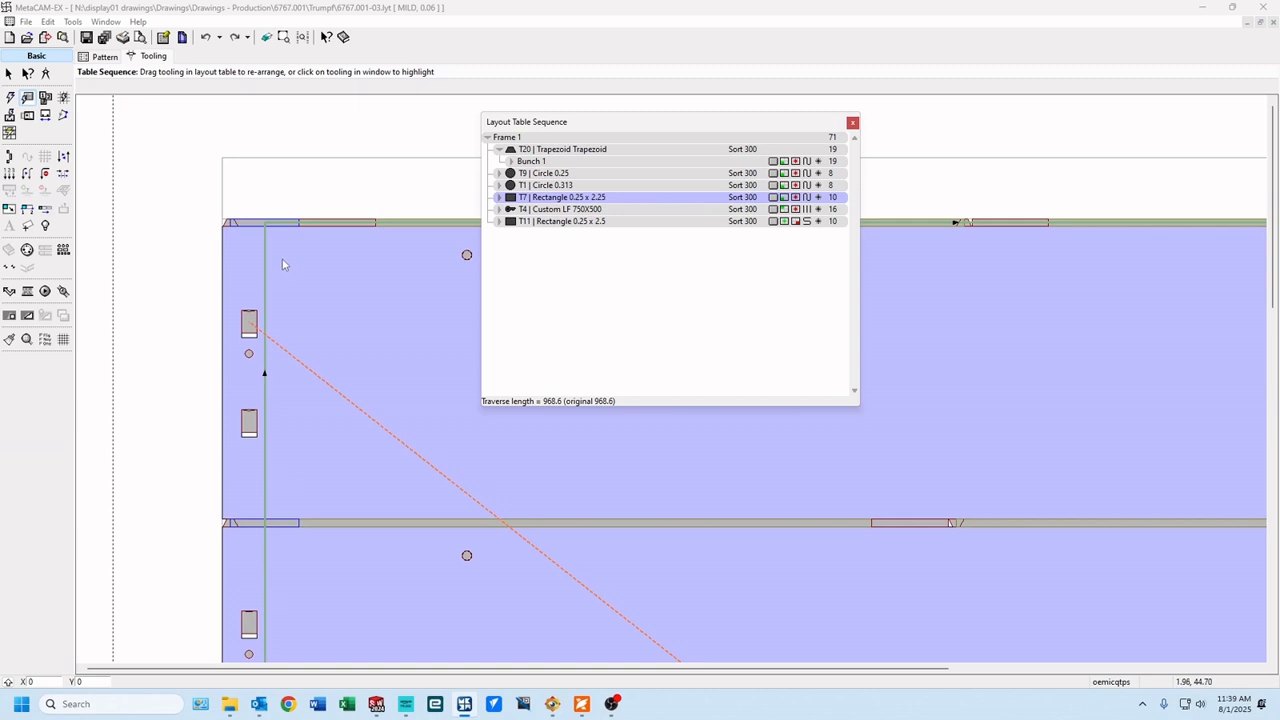
scroll(228, 256, down, 3)
scroll(230, 545, up, 5)
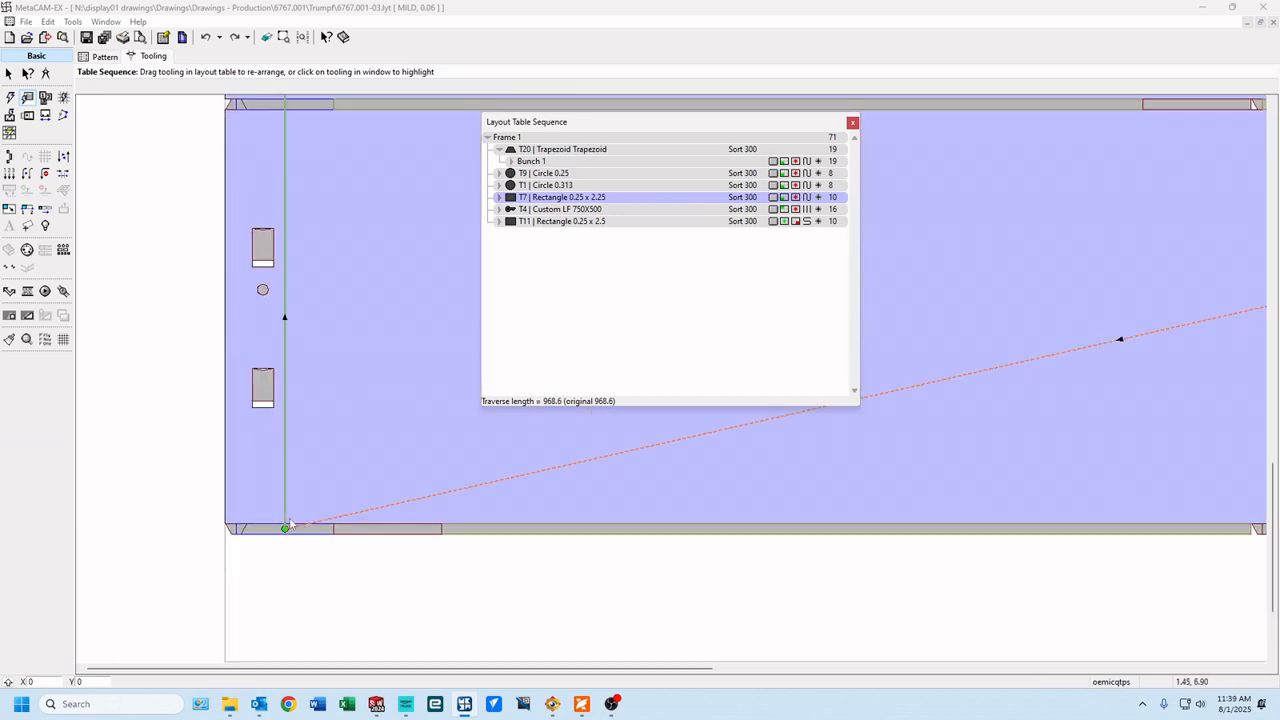
scroll(337, 405, up, 4)
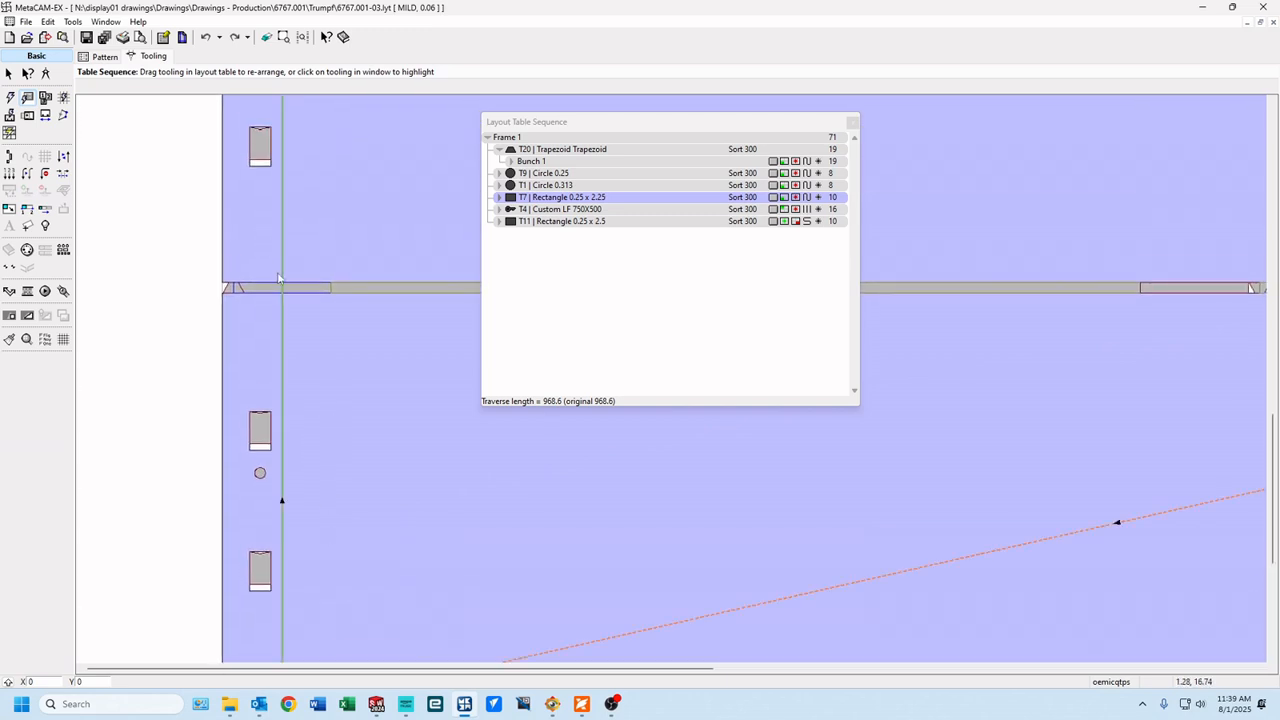
scroll(280, 278, down, 5)
middle_drag(353, 281, 301, 423)
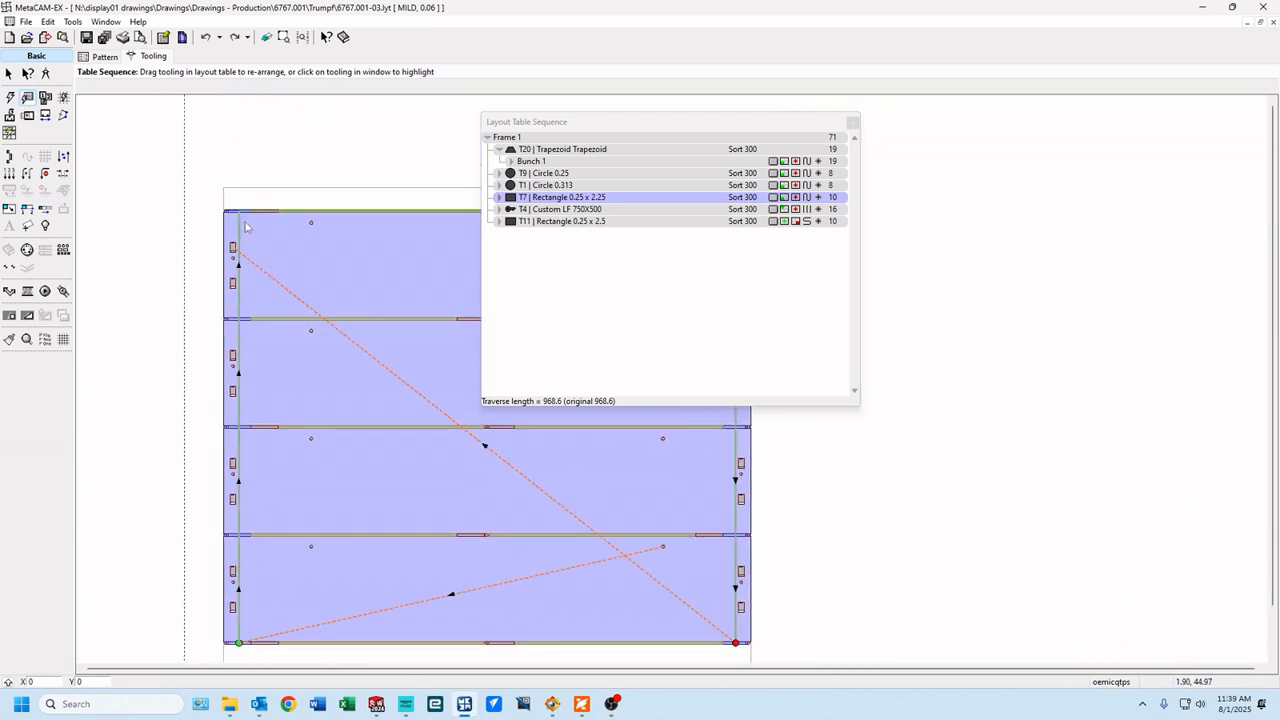
middle_drag(355, 263, 0, 242)
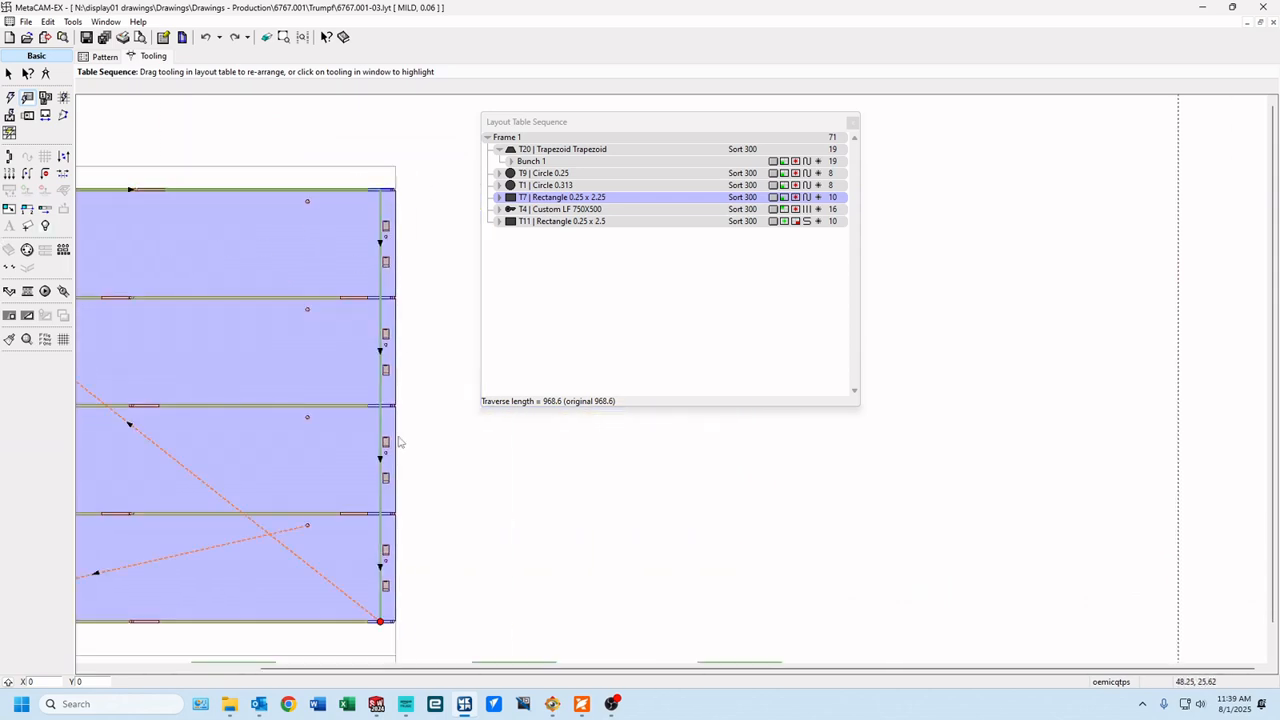
scroll(159, 434, up, 1)
middle_drag(162, 434, 487, 416)
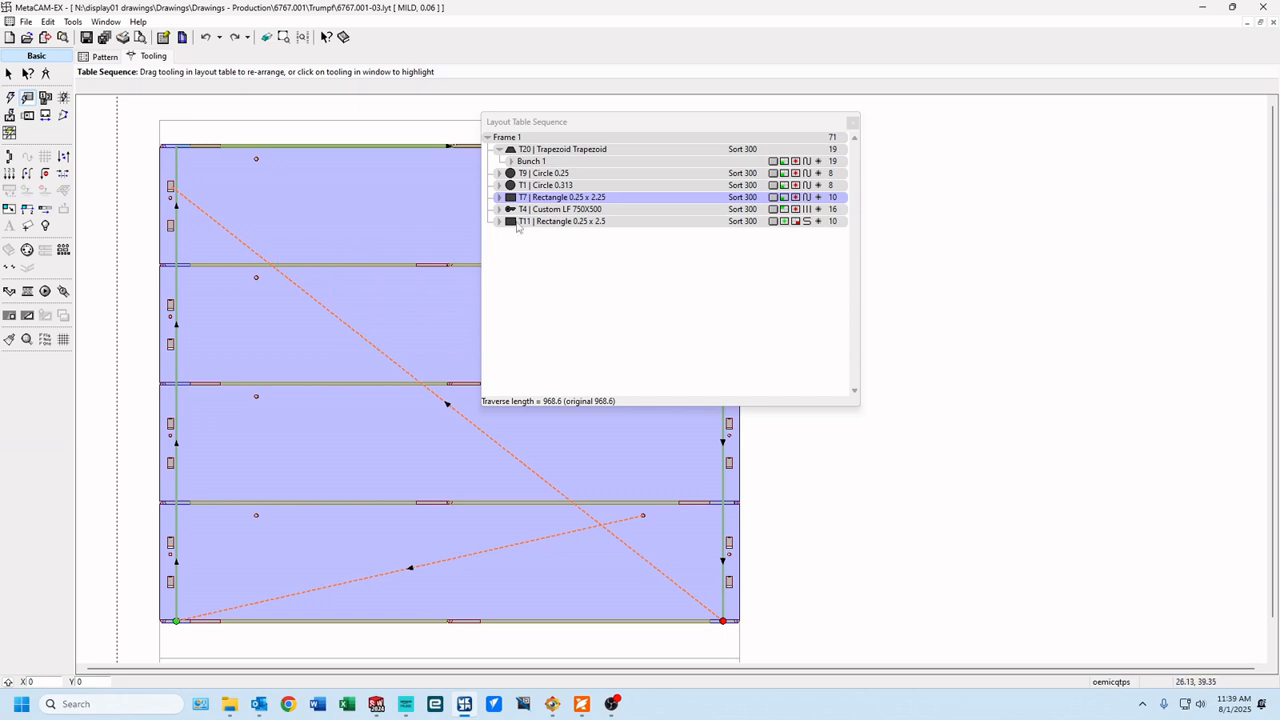
Step: Review the T4 Custom LF 750X500 and T11 Rectangle 0.25 x 2.5 punching paths, and close the table sequence
click(570, 212)
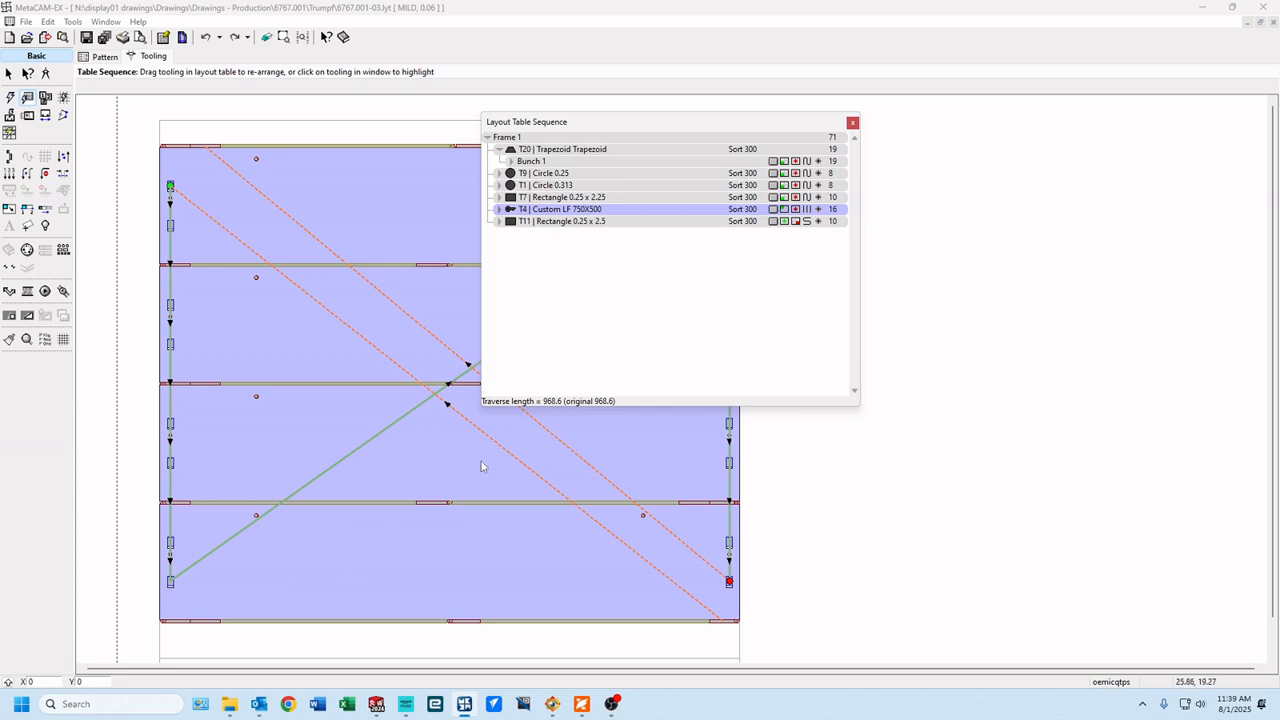
click(570, 222)
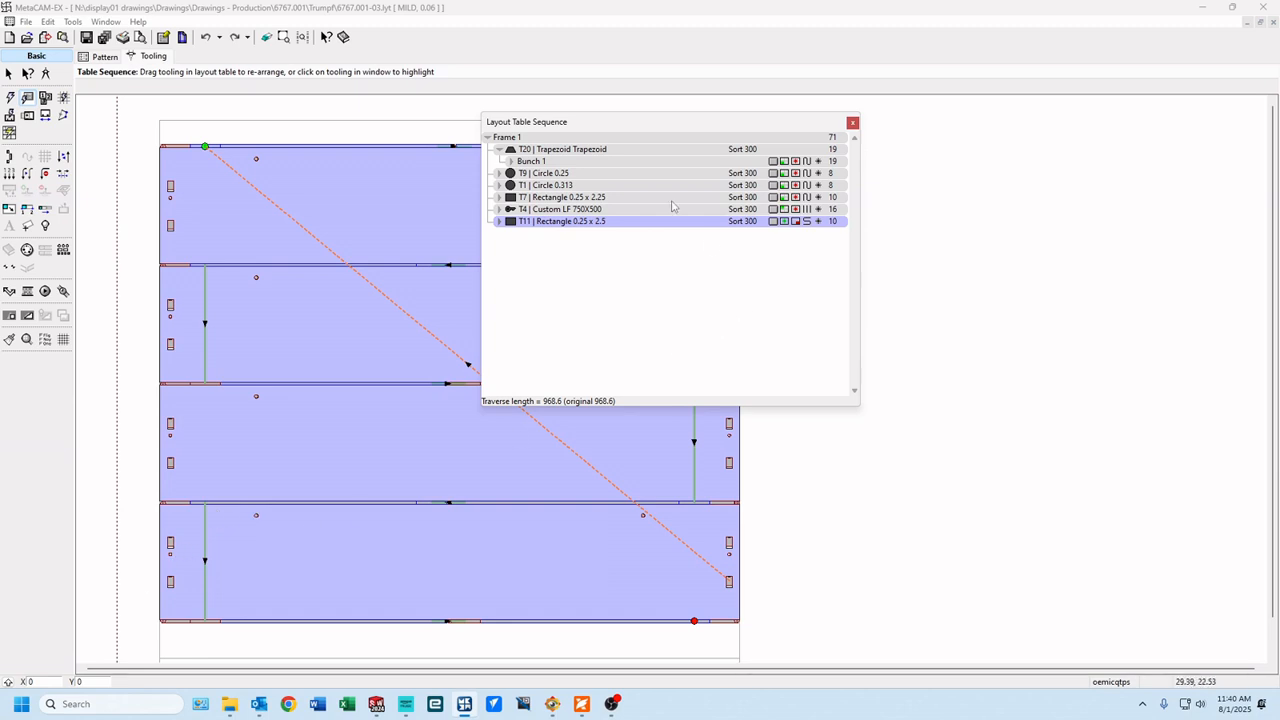
click(852, 123)
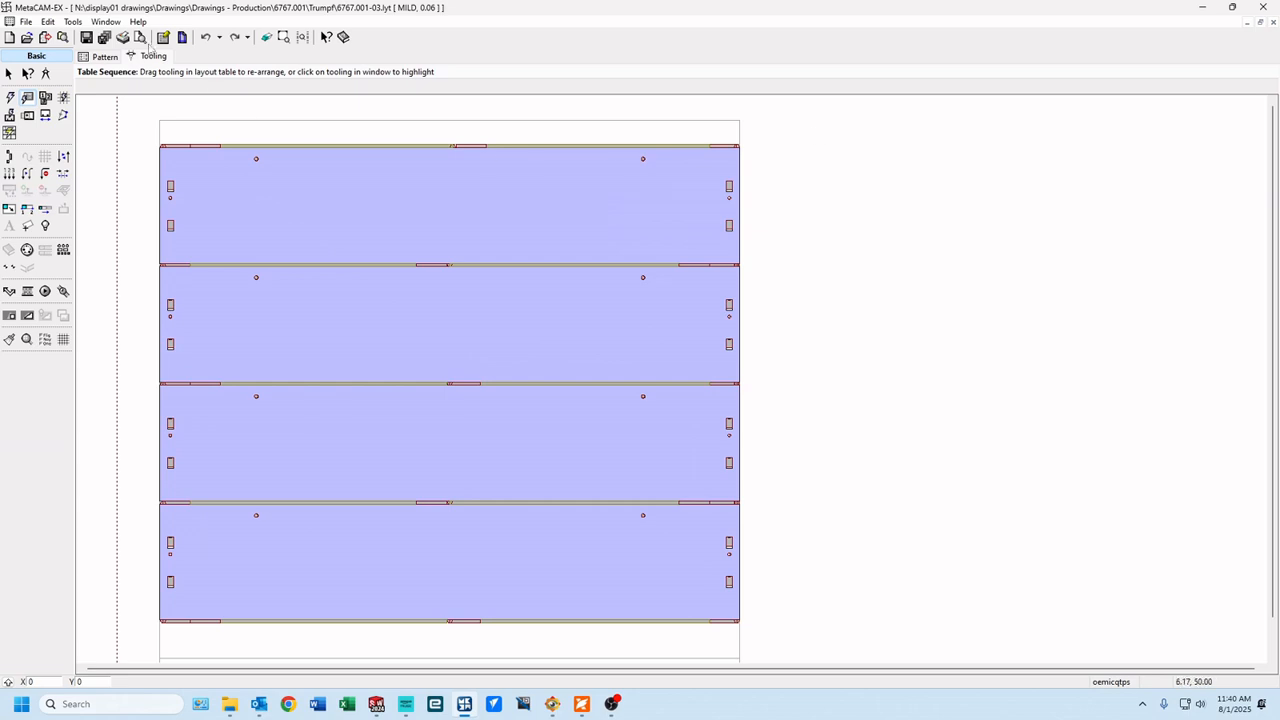
Step: Look up the 0.125 x 2.9 [Close to Form] rectangle tool in the Trumpf Multitool tool library, and close the library
click(29, 40)
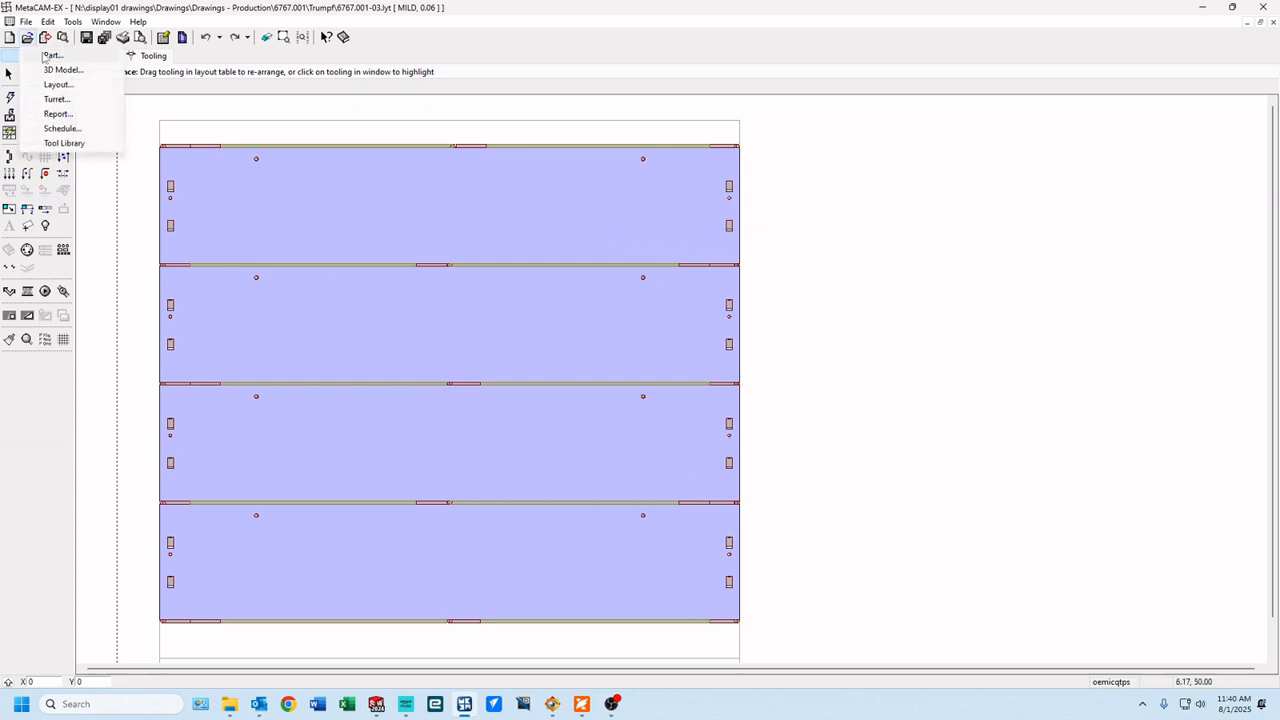
click(95, 145)
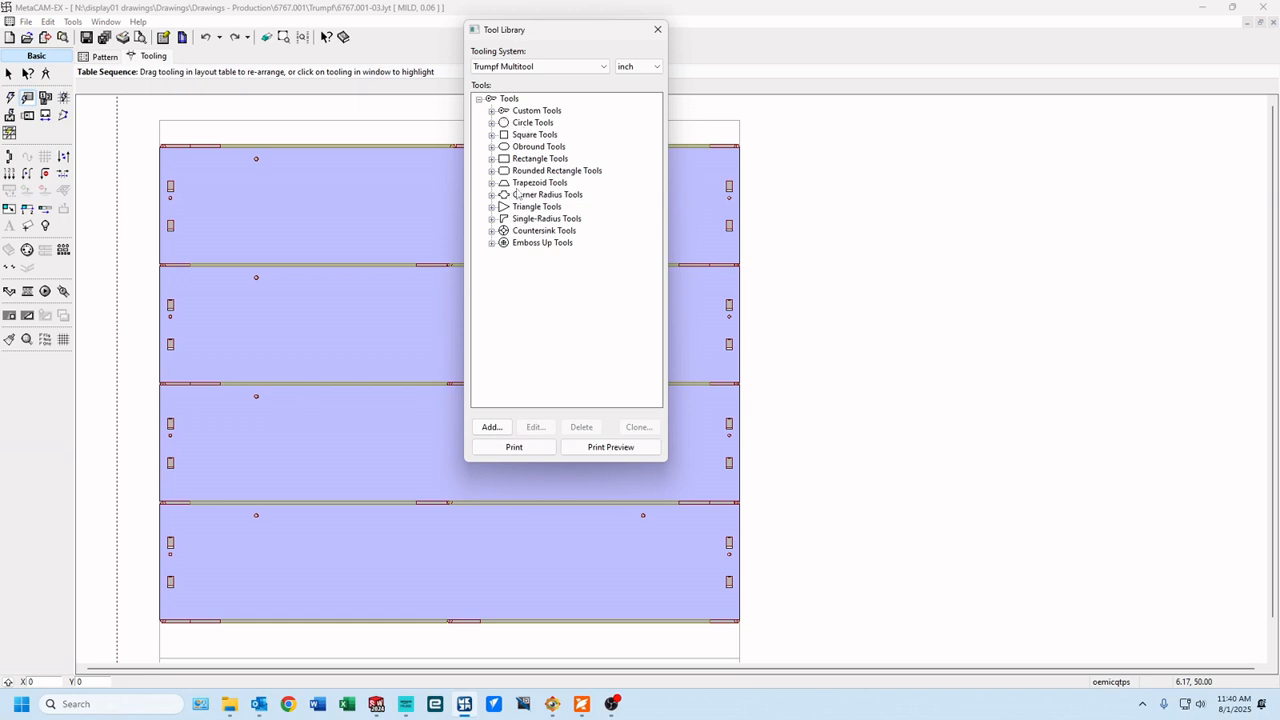
click(491, 159)
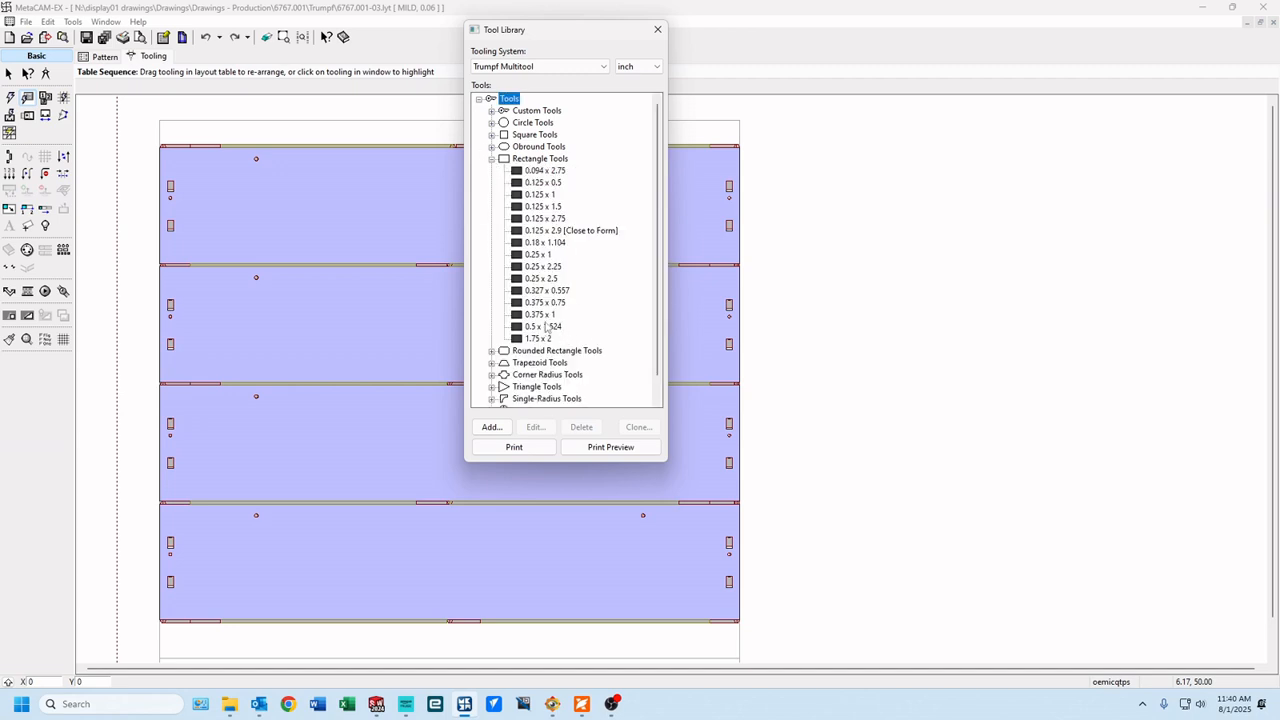
click(577, 232)
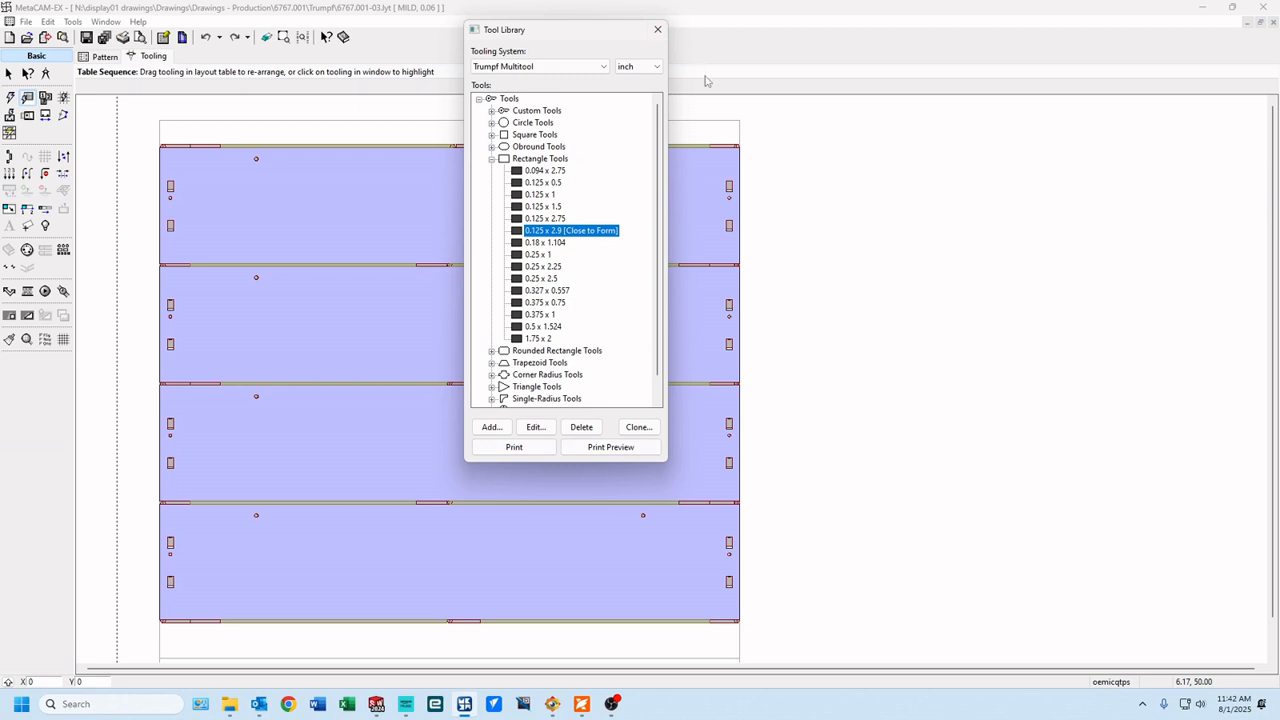
click(657, 29)
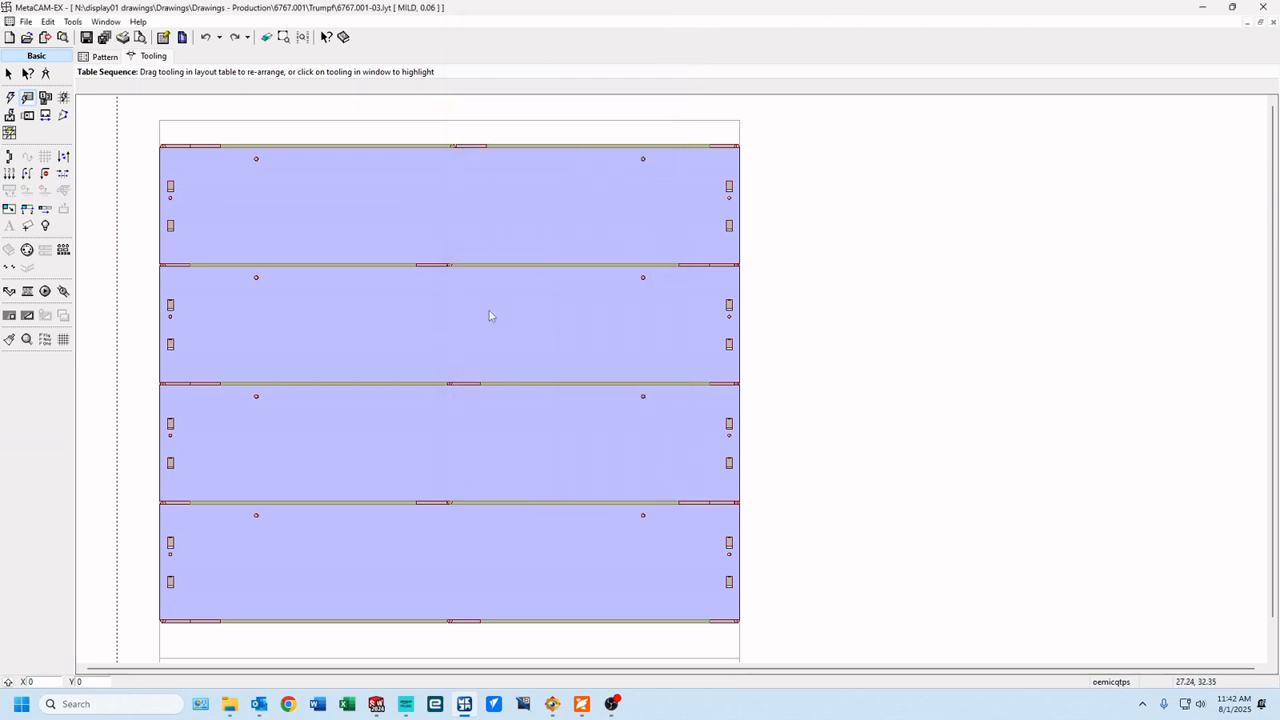
Step: Switch to File Explorer, go from the Forming Tools folder up to the Trumpf folder, and hide the window
click(229, 704)
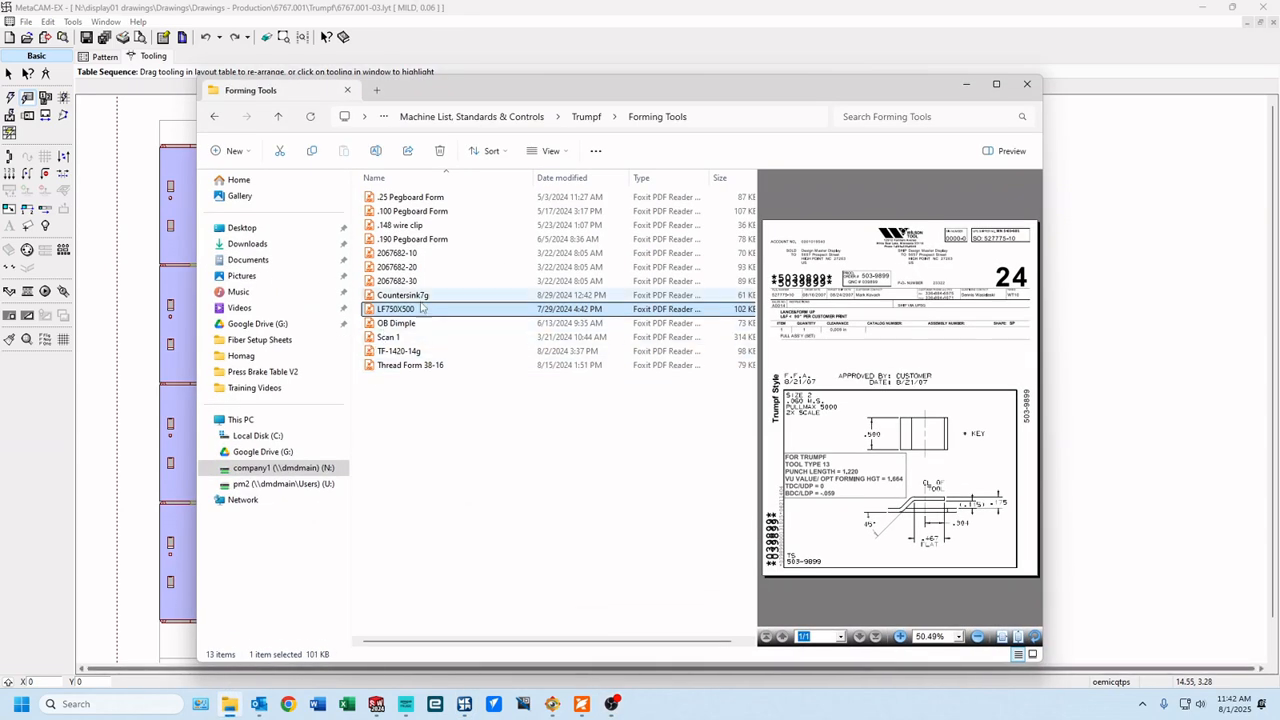
click(590, 117)
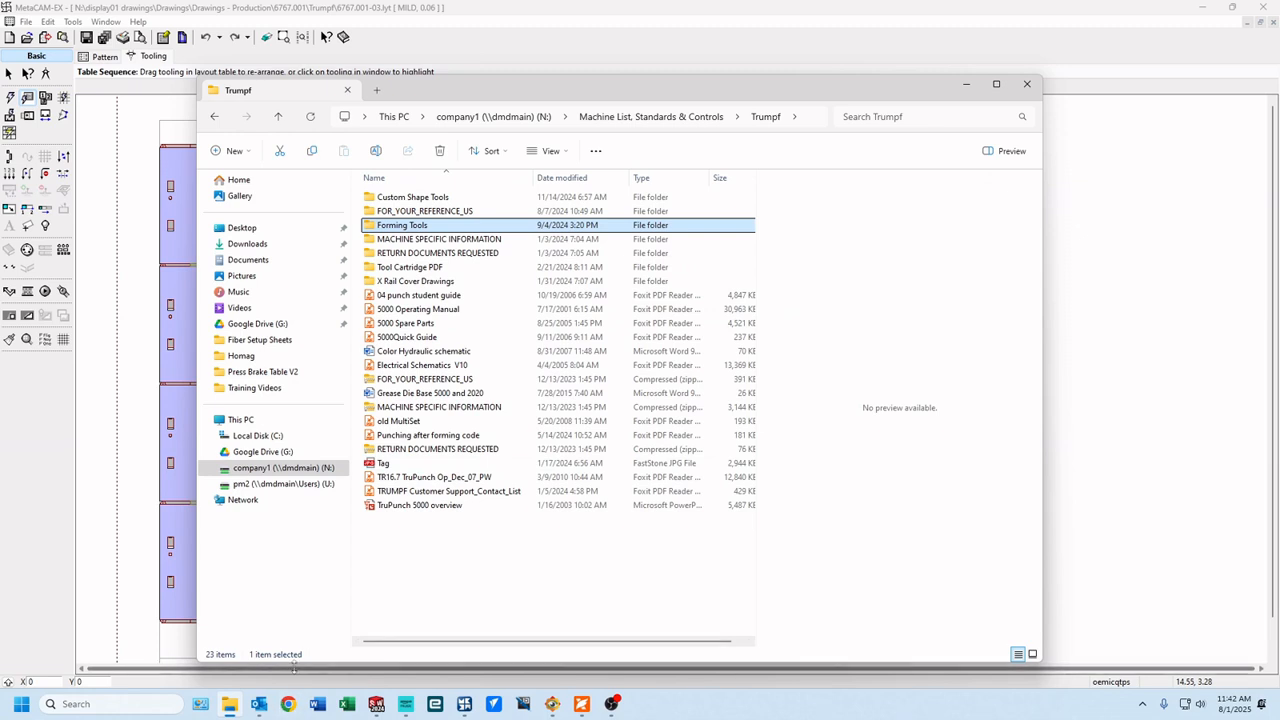
click(229, 704)
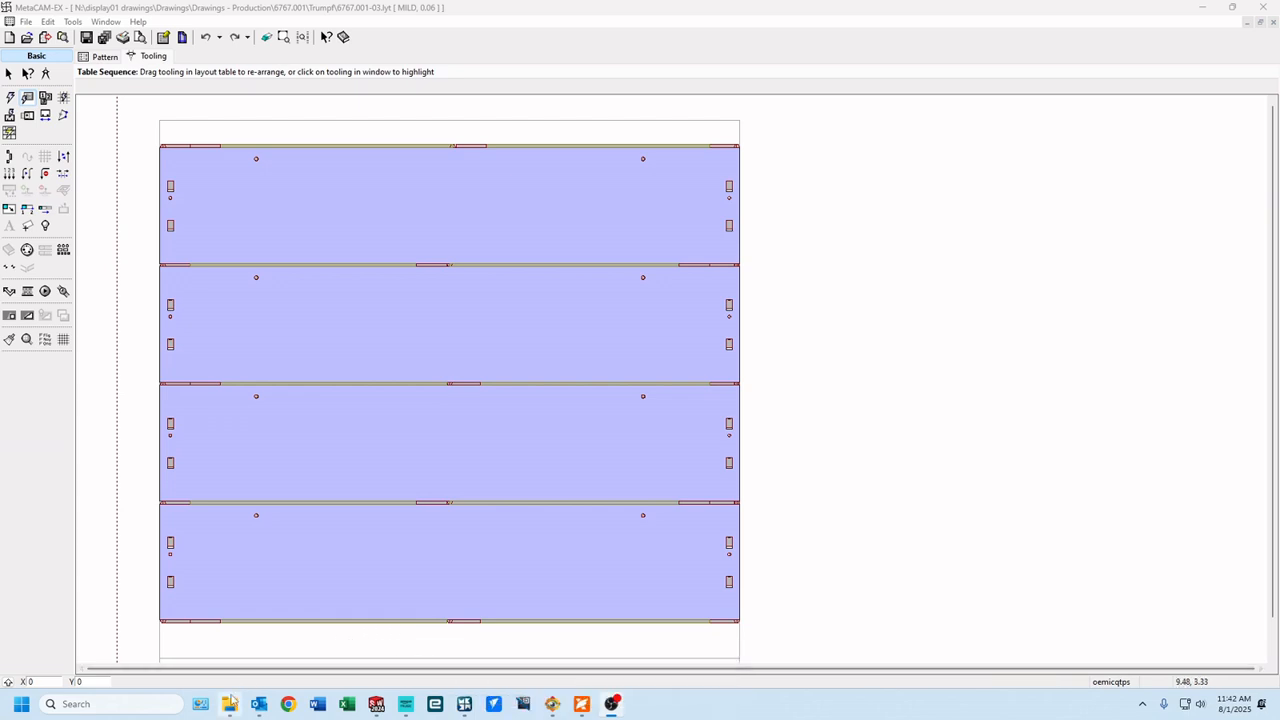
Step: Open the Punching after forming code PDF from the Trumpf folder, read the highlighted line and its note, and hide both windows
click(230, 703)
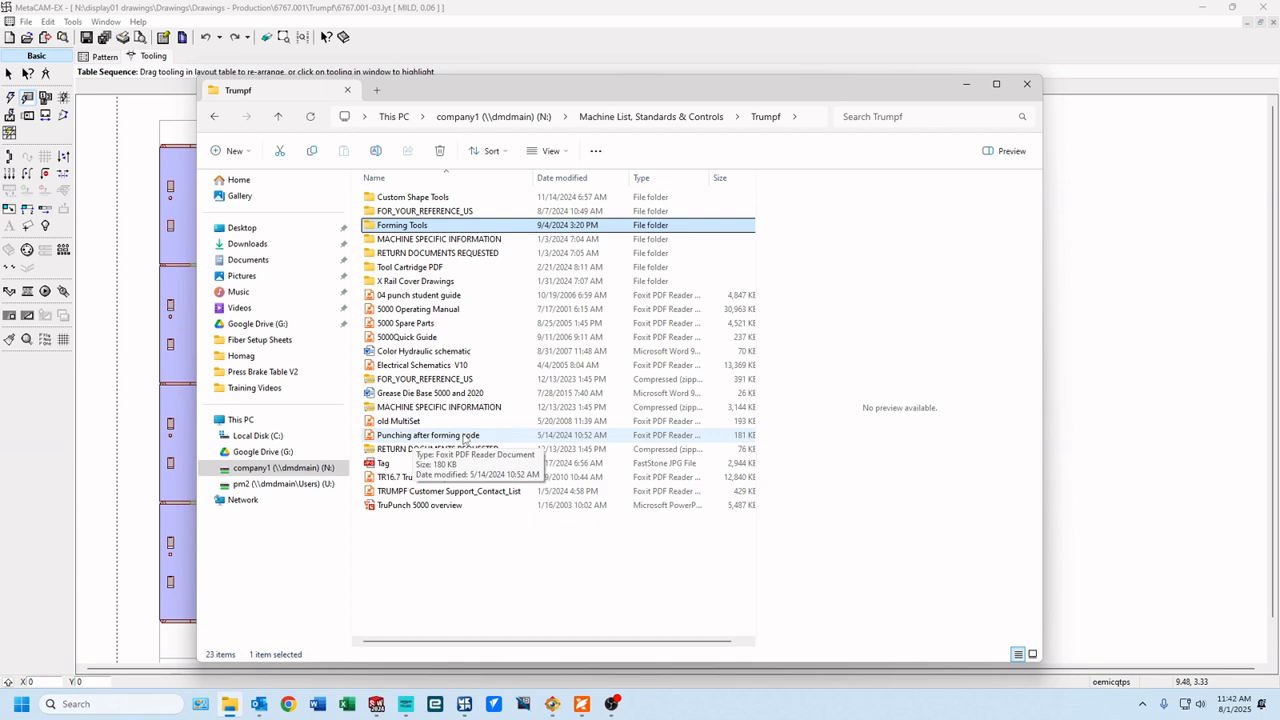
double_click(463, 437)
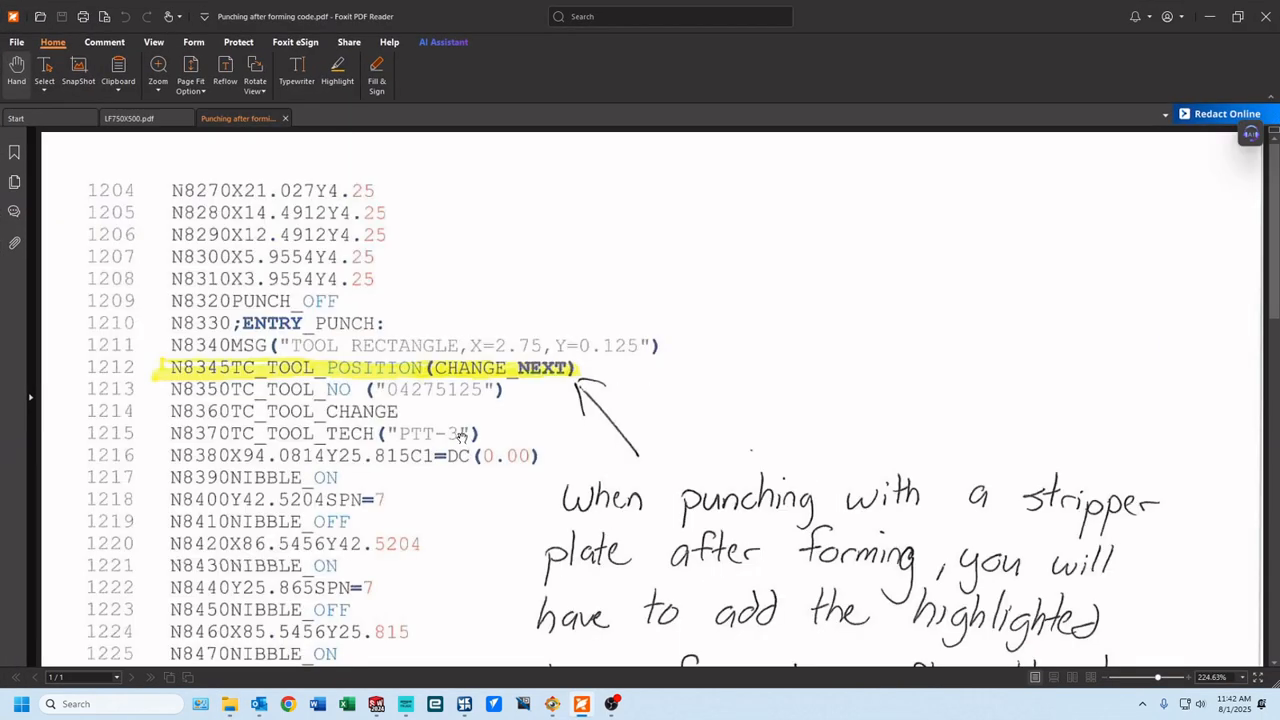
scroll(516, 406, down, 2)
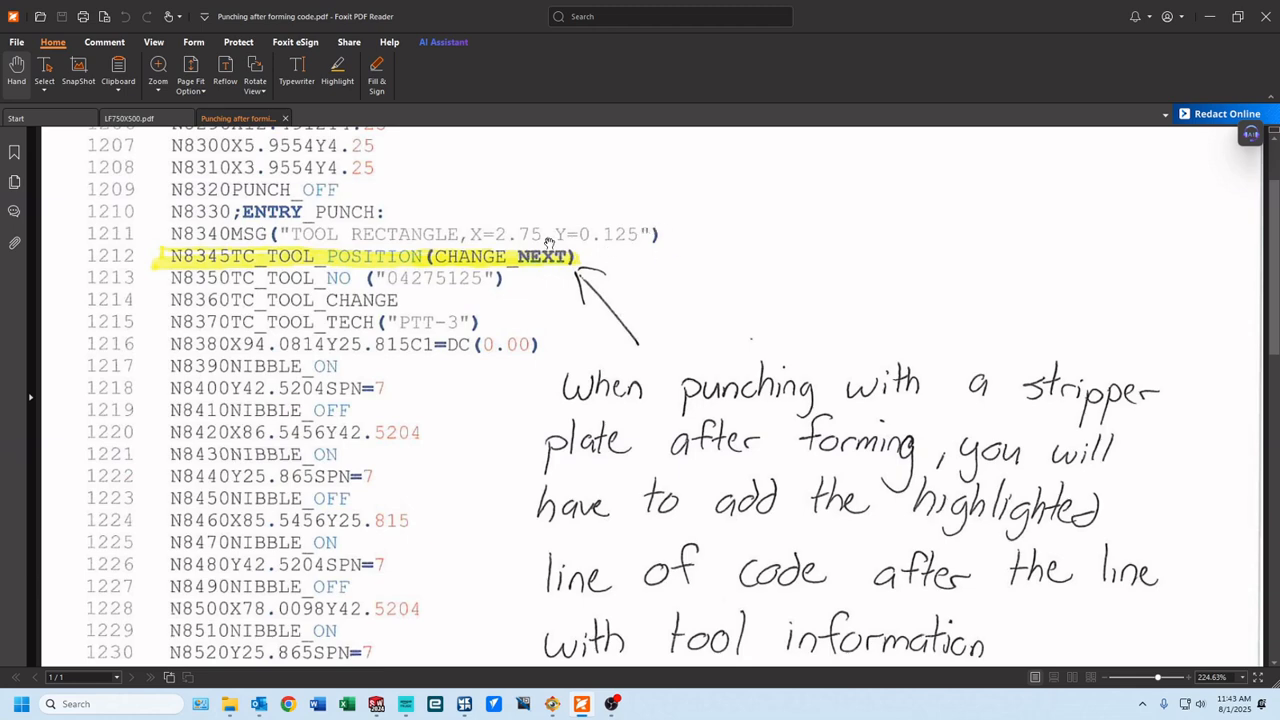
scroll(549, 245, up, 2)
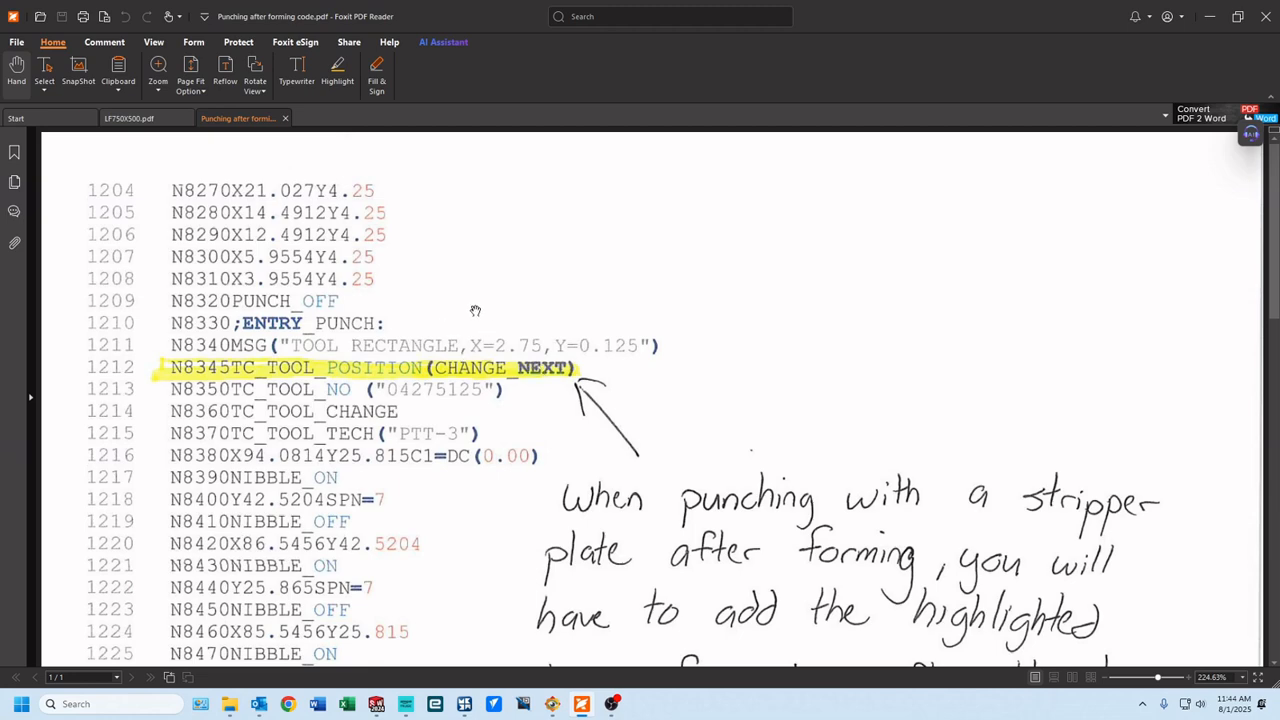
click(1209, 16)
click(966, 85)
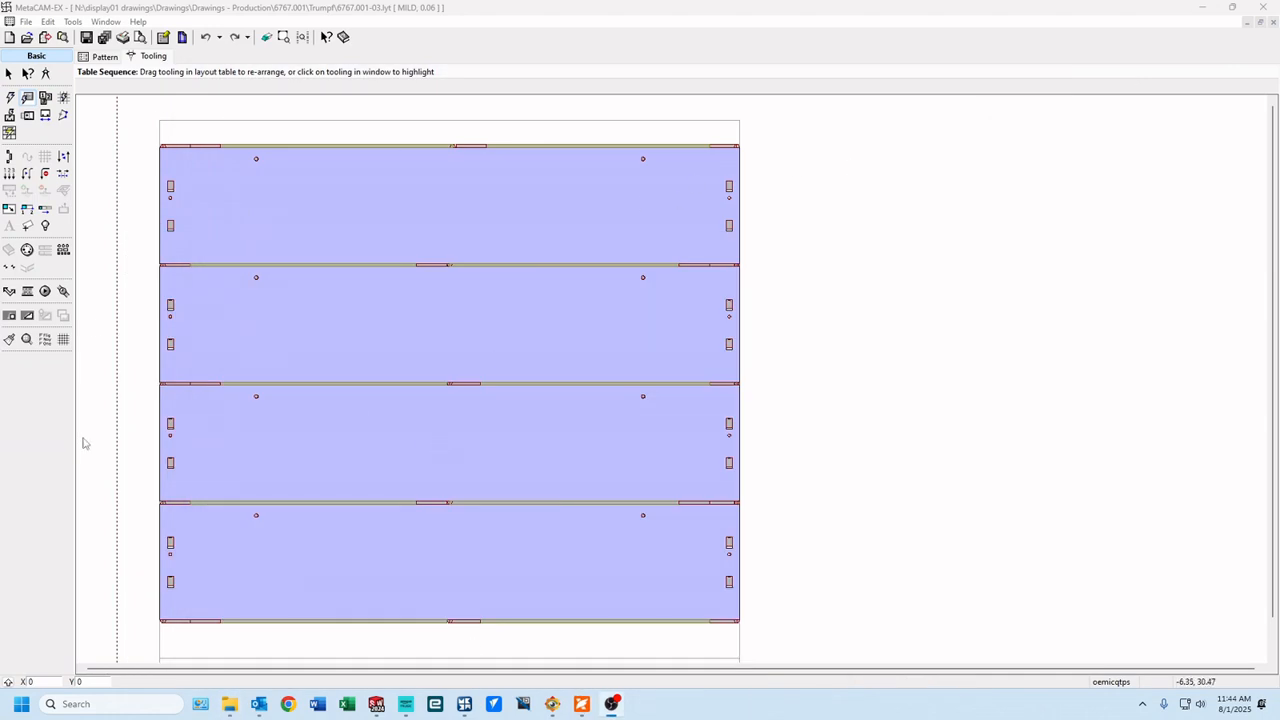
Step: Generate the TC5000R NC code for the 6767.001-03 sheet, checking the load-unload and basic settings first
click(27, 292)
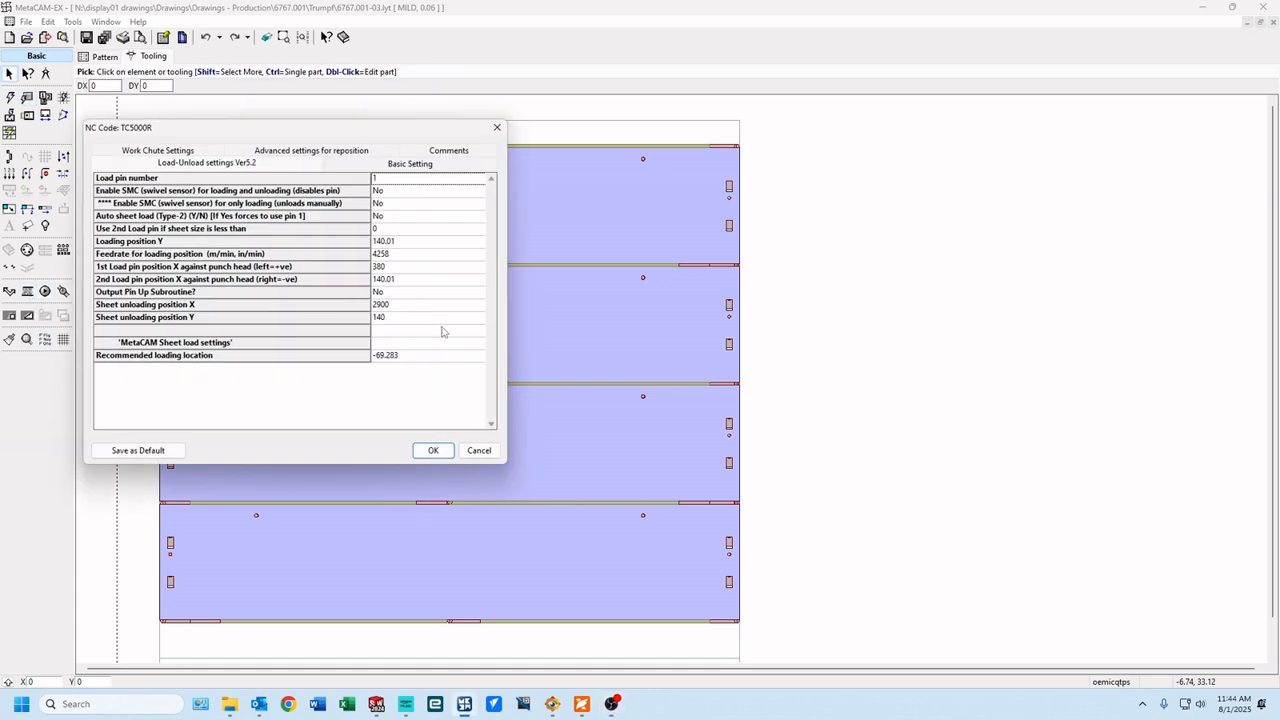
click(418, 168)
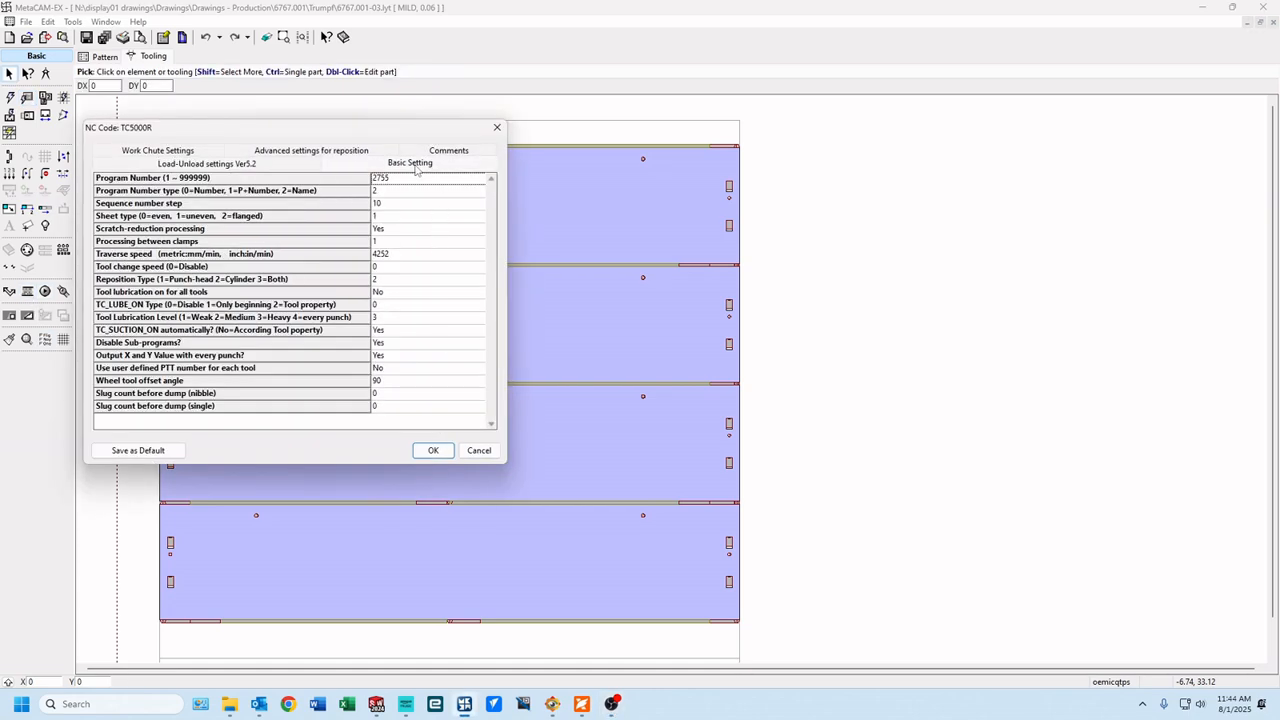
click(433, 450)
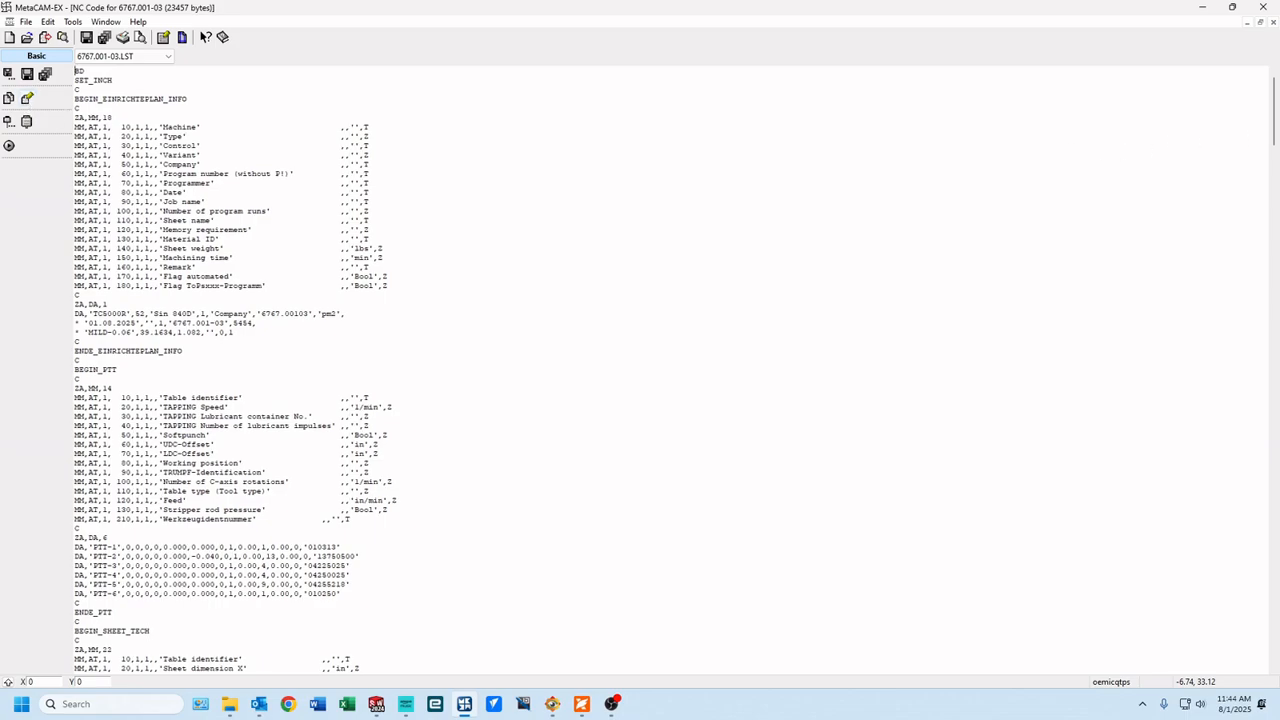
Step: Insert the line N1295TC_TOOL_POSISTION(CHANGE_NEXT) directly after the N1290 message line for the 2.5 x 0.25 rectangle tool
drag(1268, 96, 1268, 616)
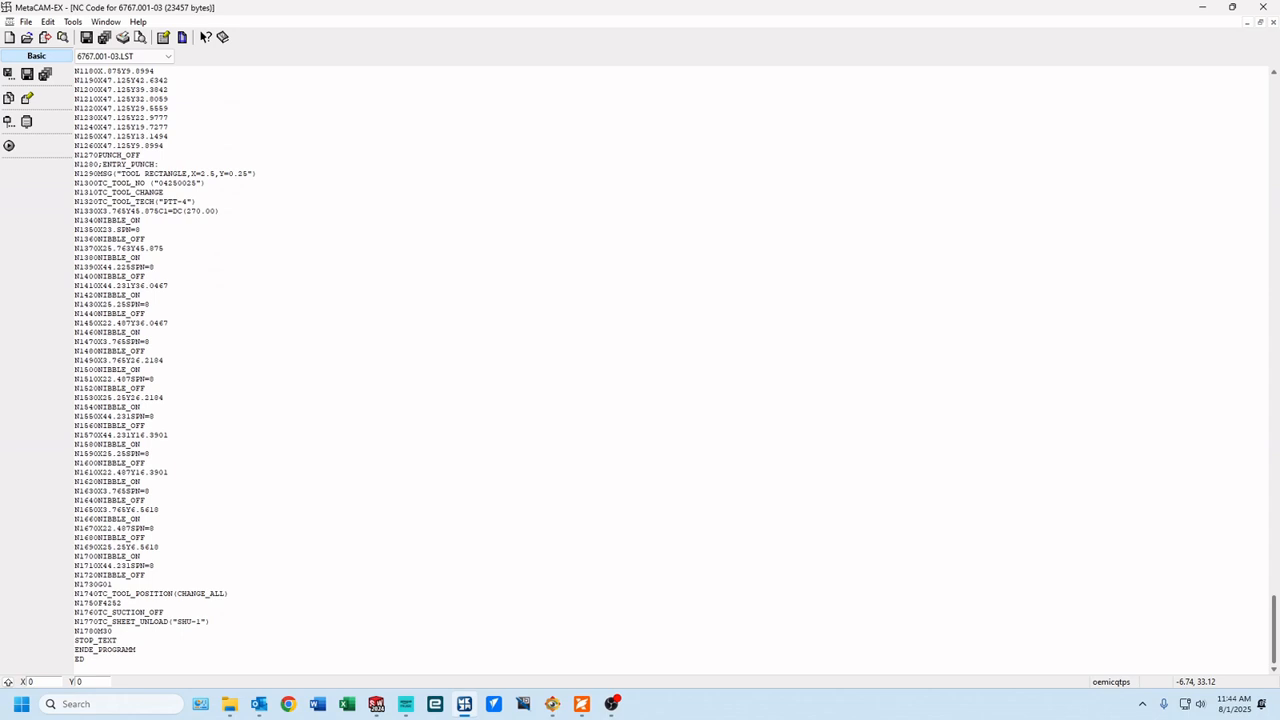
scroll(212, 442, up, 8)
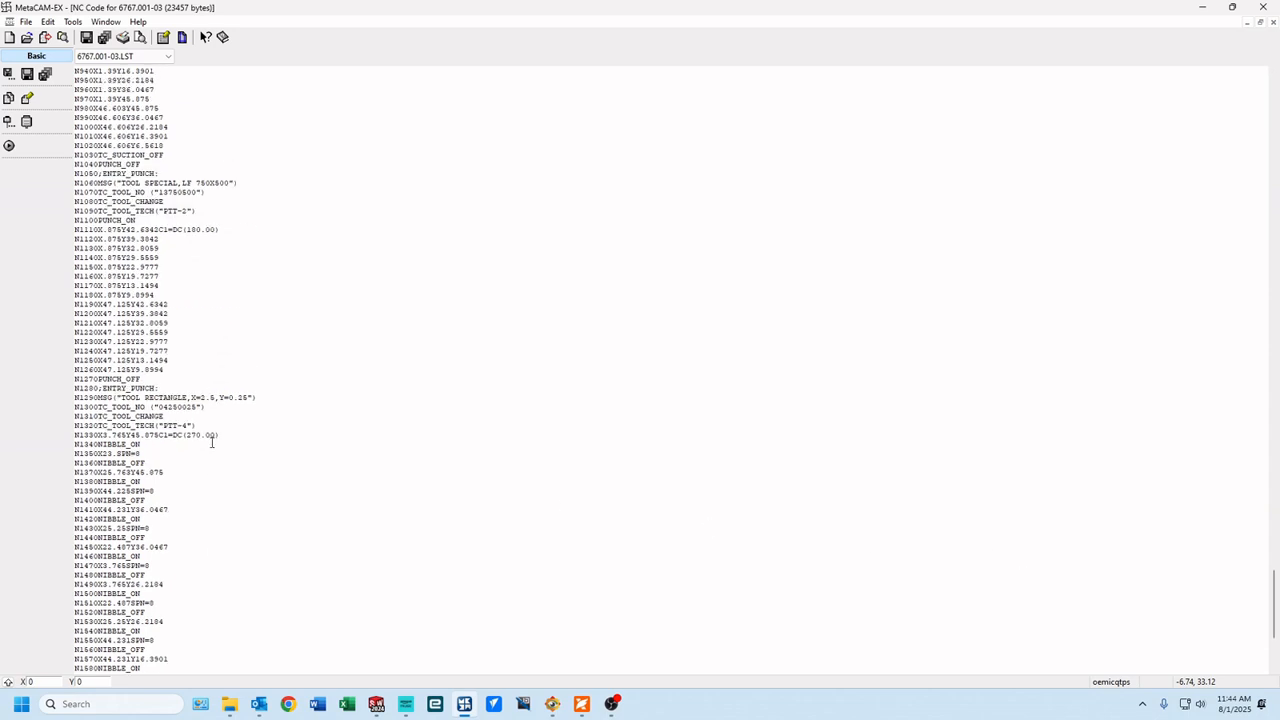
scroll(212, 442, up, 2)
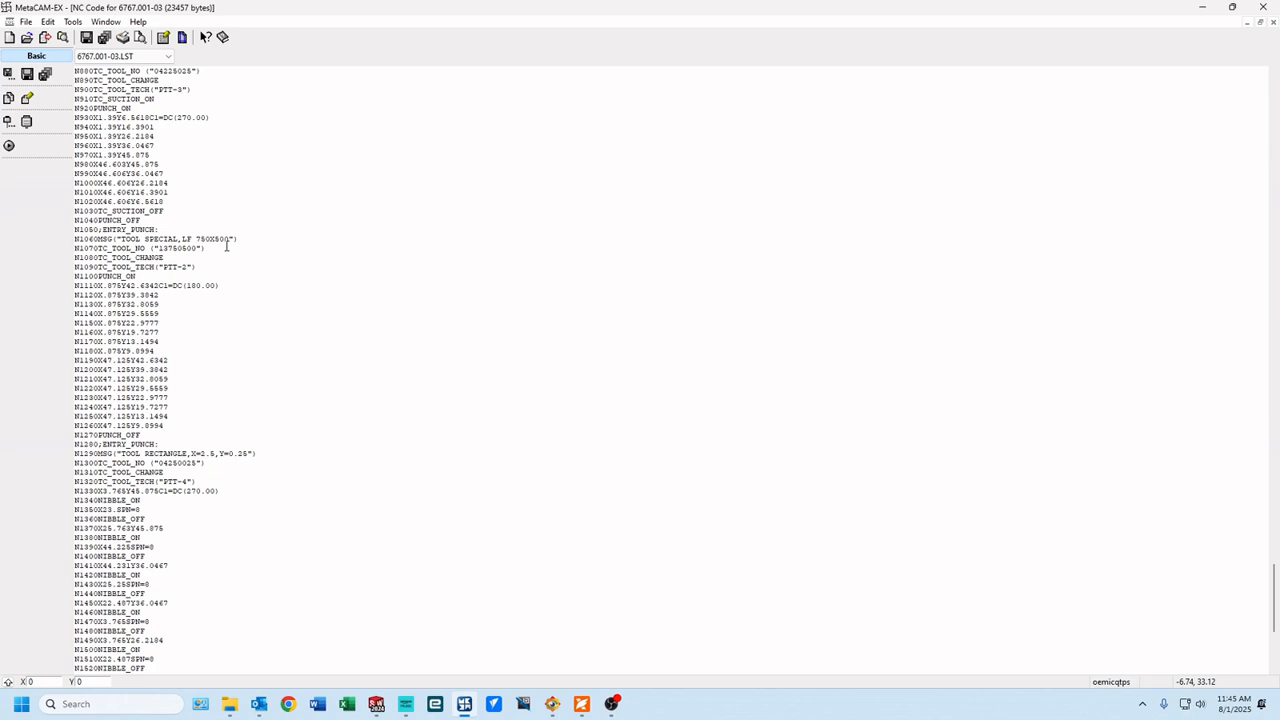
scroll(240, 236, down, 2)
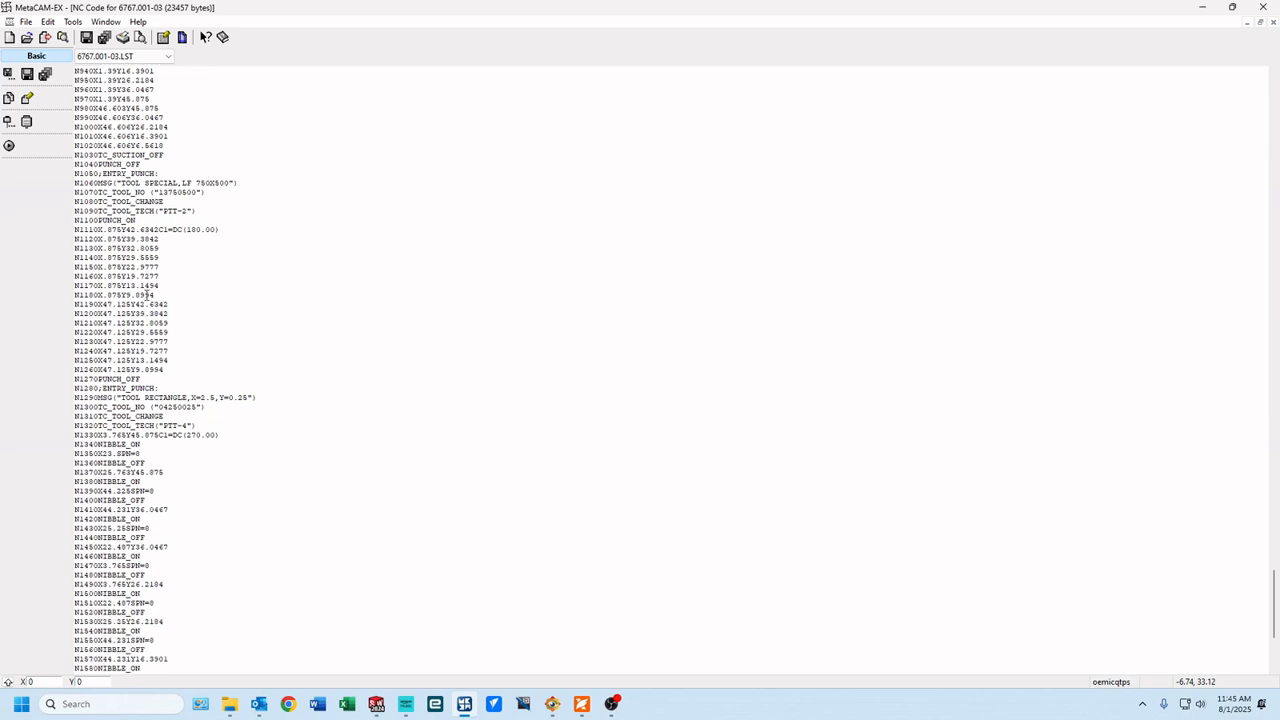
scroll(280, 300, down, 2)
scroll(279, 297, down, 1)
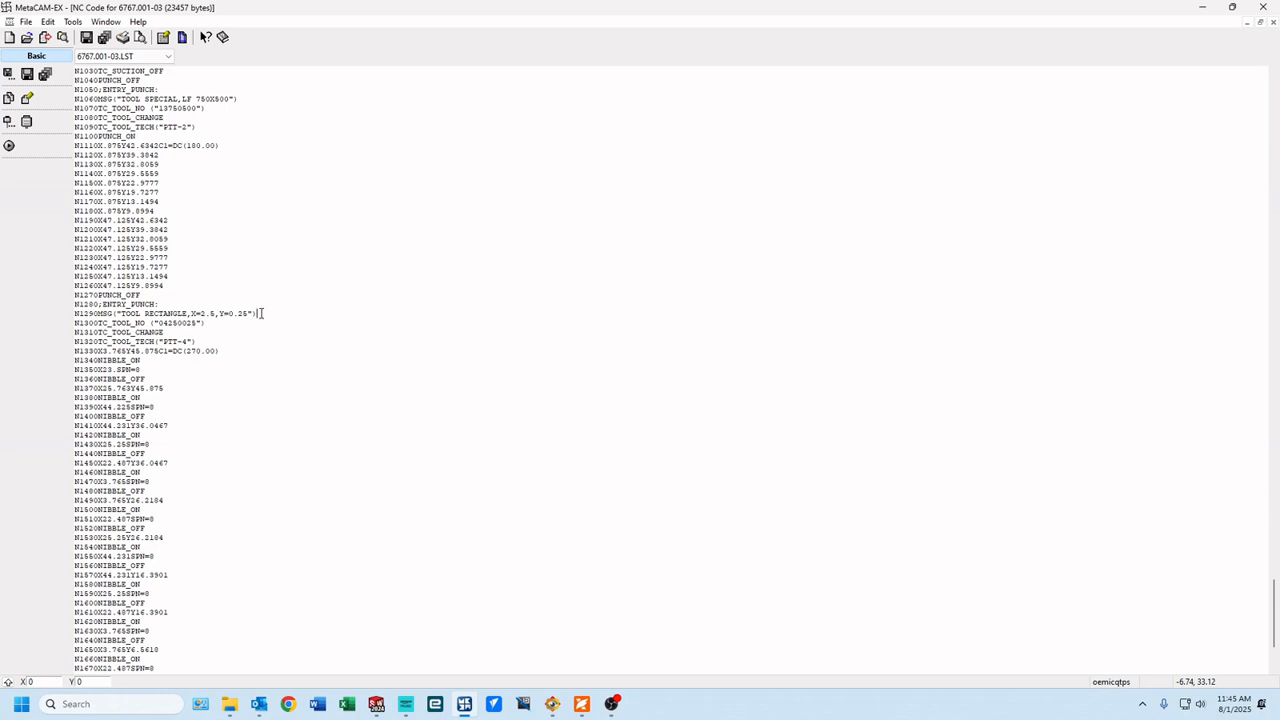
click(314, 316)
key(Return)
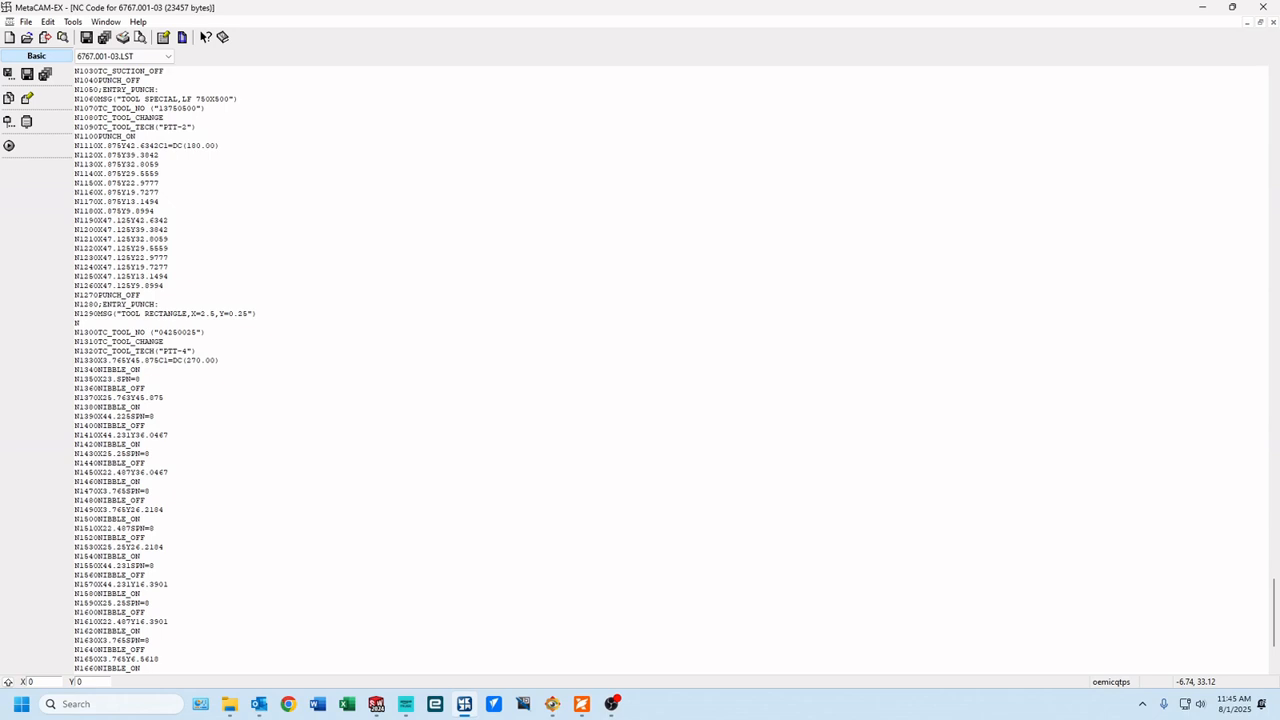
text(N1295)
text(TC_TOOL_POSITION(CHANGE_NEXT)
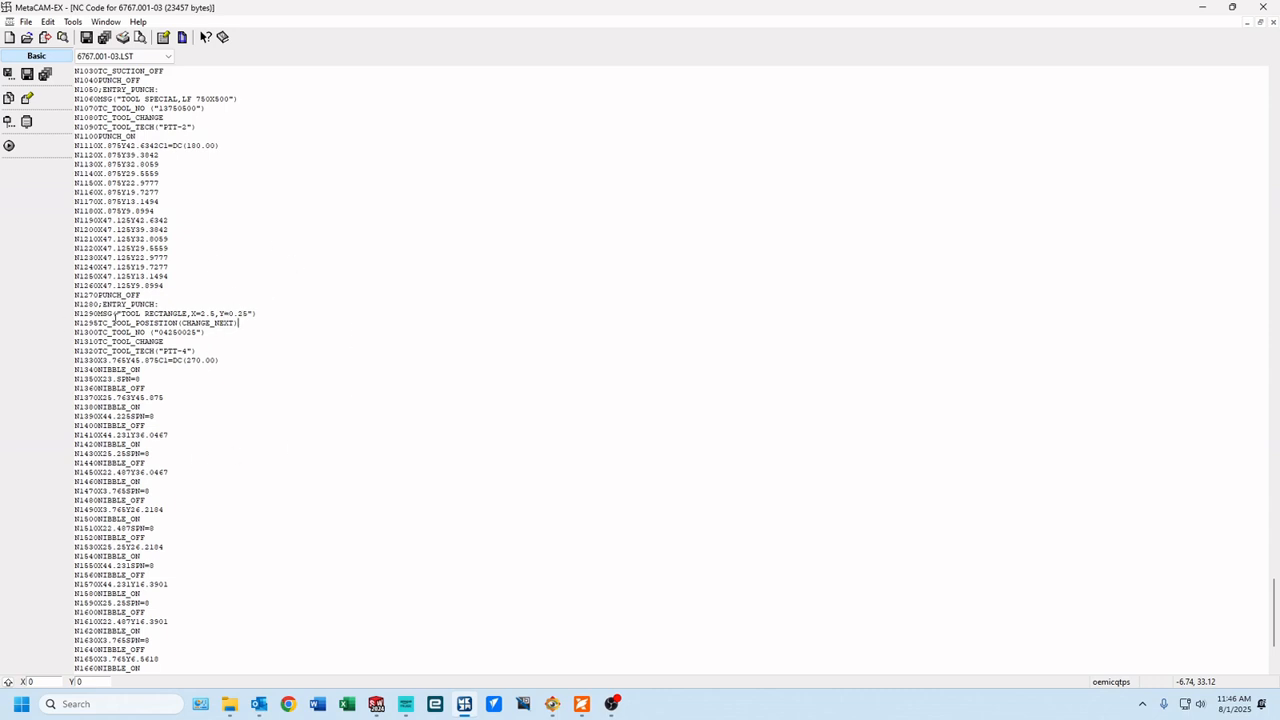
Step: Switch to Foxit PDF Reader, close it, and return to the NC code in MetaCAM-EX
scroll(269, 203, up, 1)
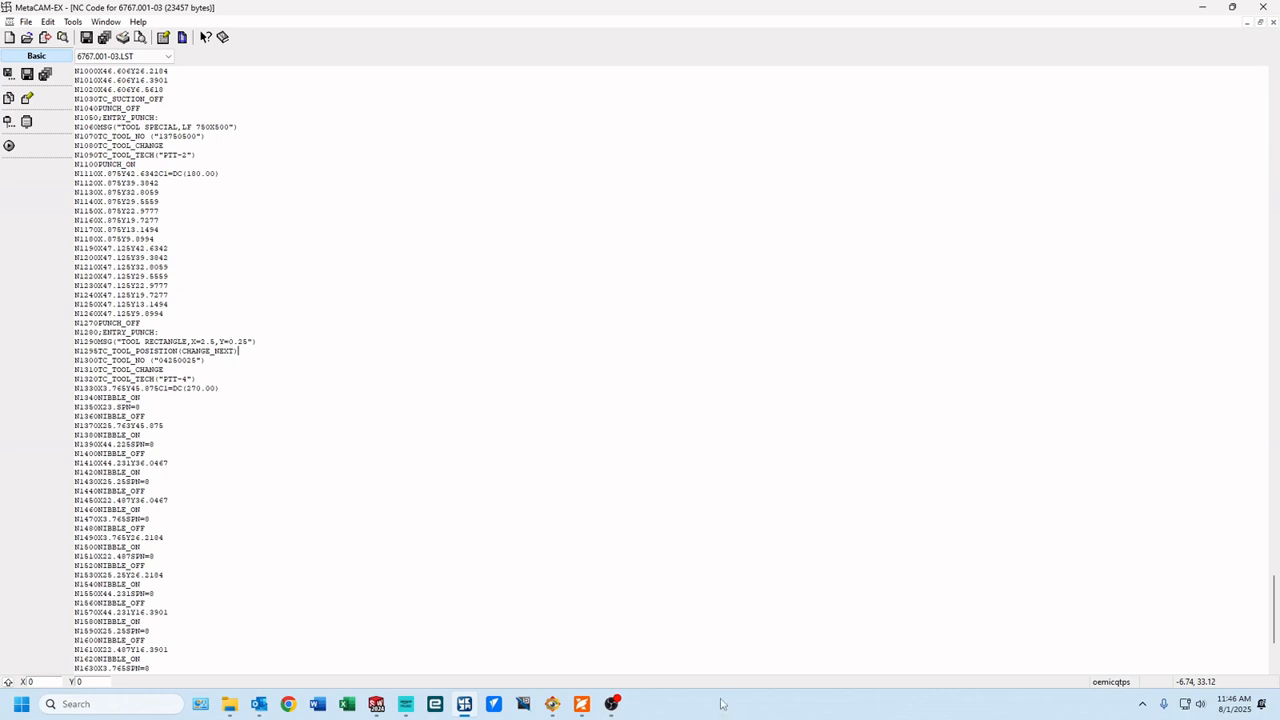
click(1201, 7)
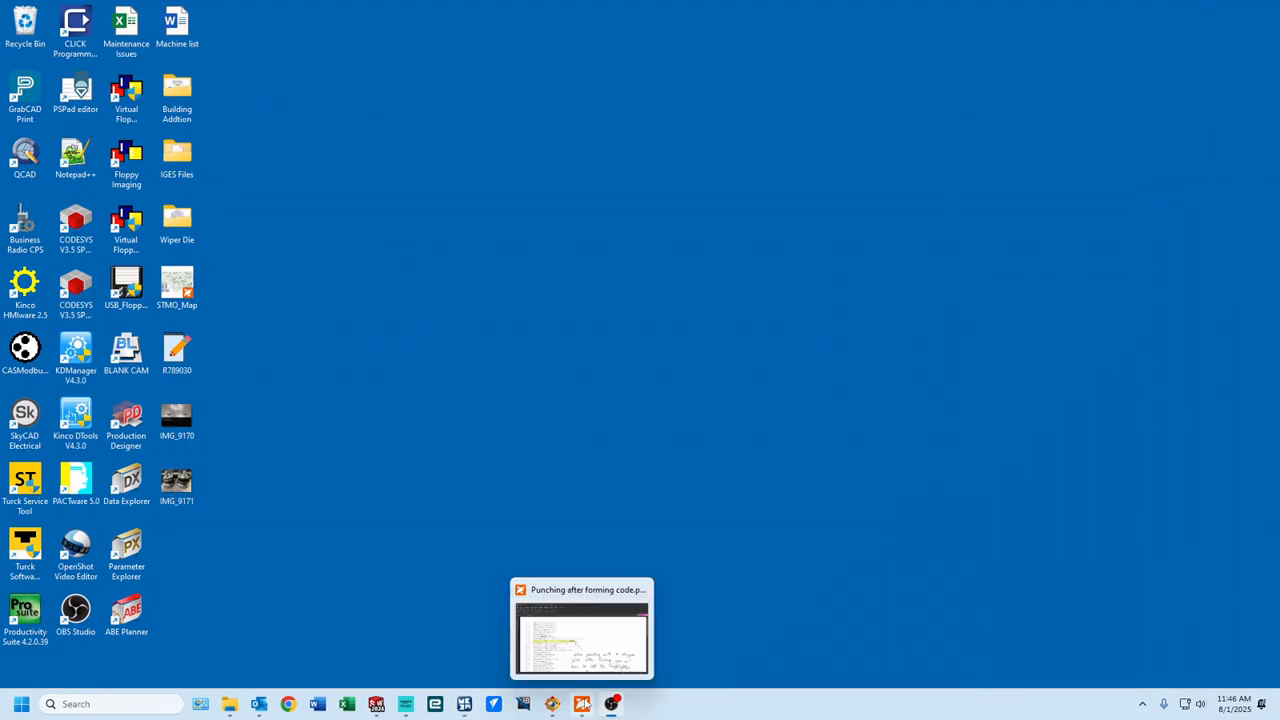
click(582, 704)
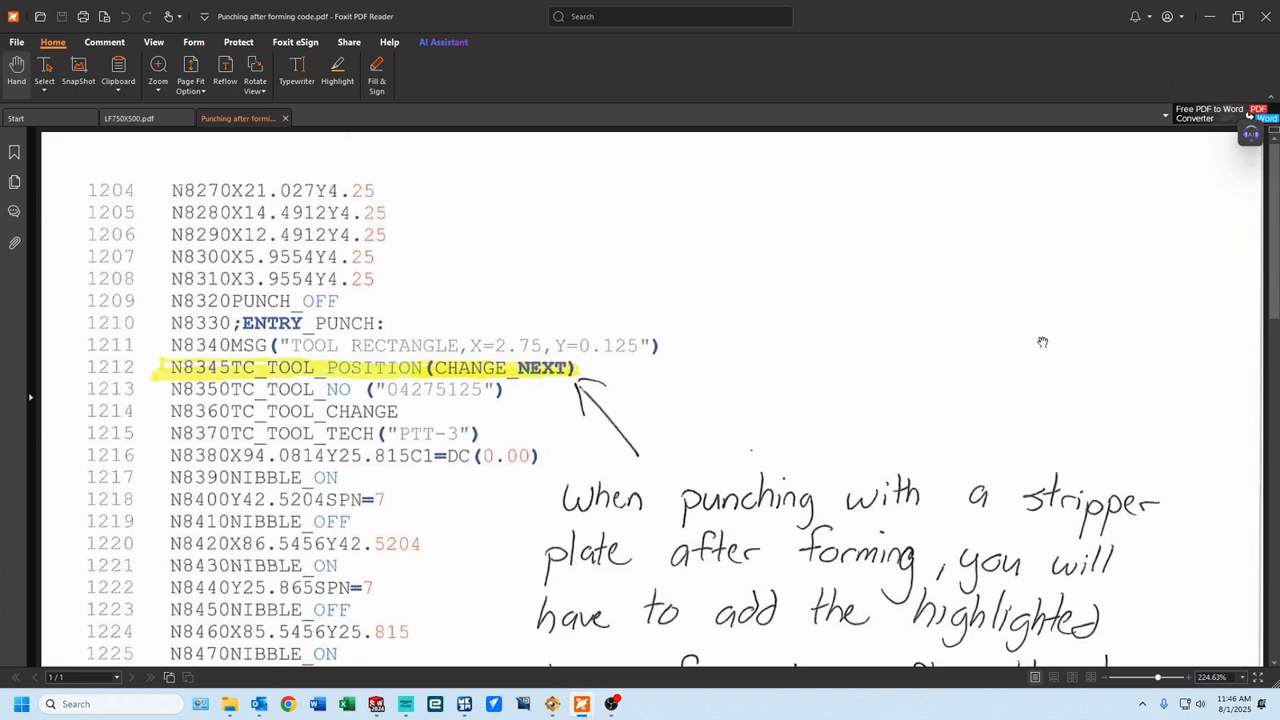
click(582, 704)
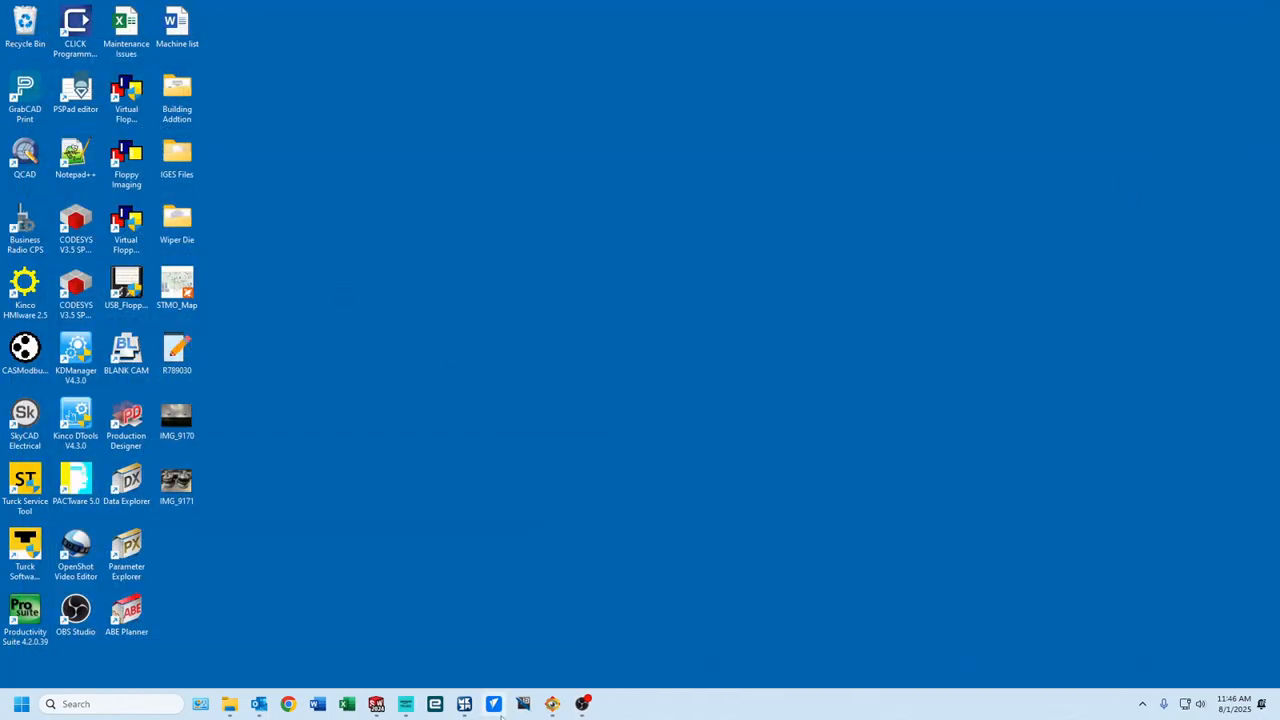
click(455, 704)
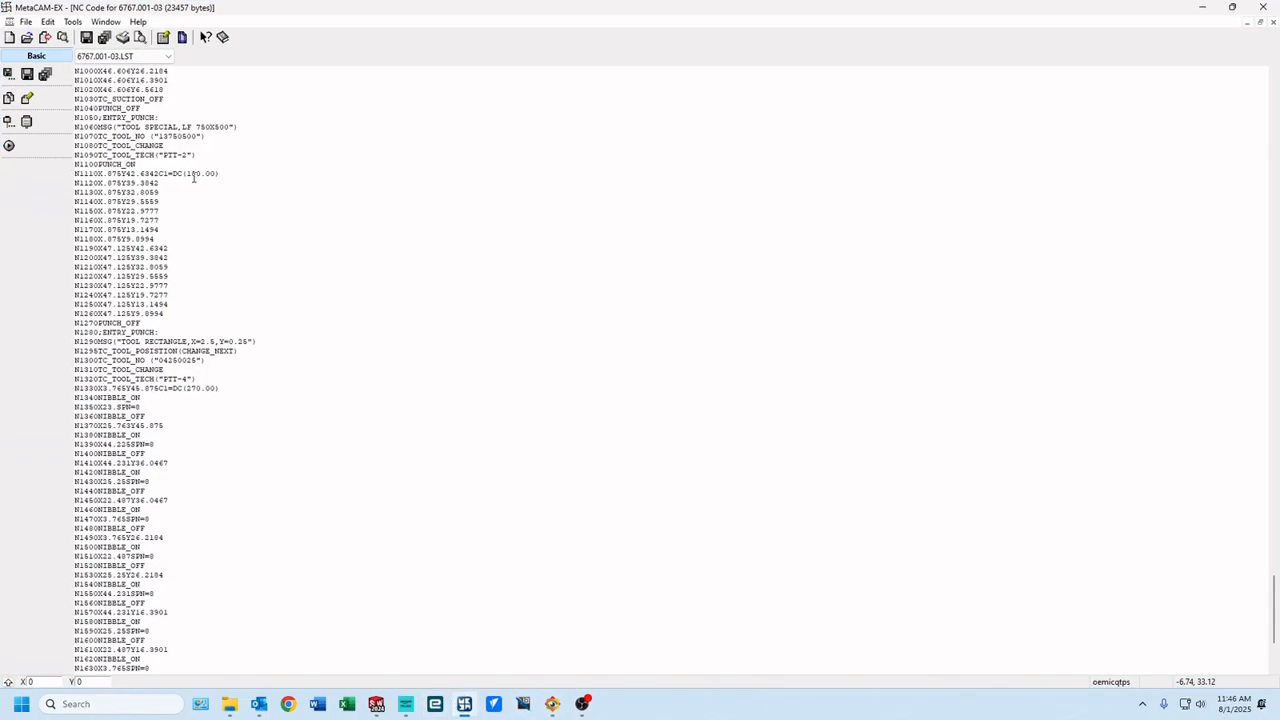
Step: Close MetaCAM-EX without saving the NC code or layout changes, then restart it and dismiss the missing external tools warning
click(1262, 7)
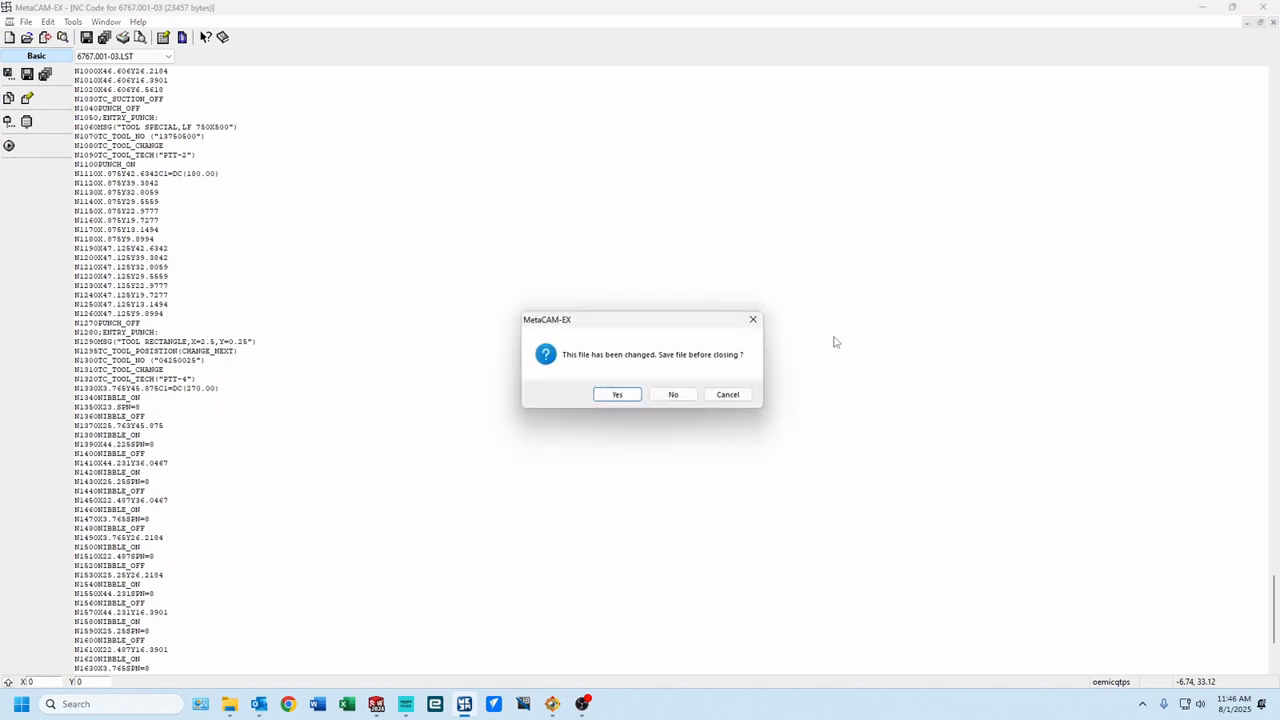
click(670, 394)
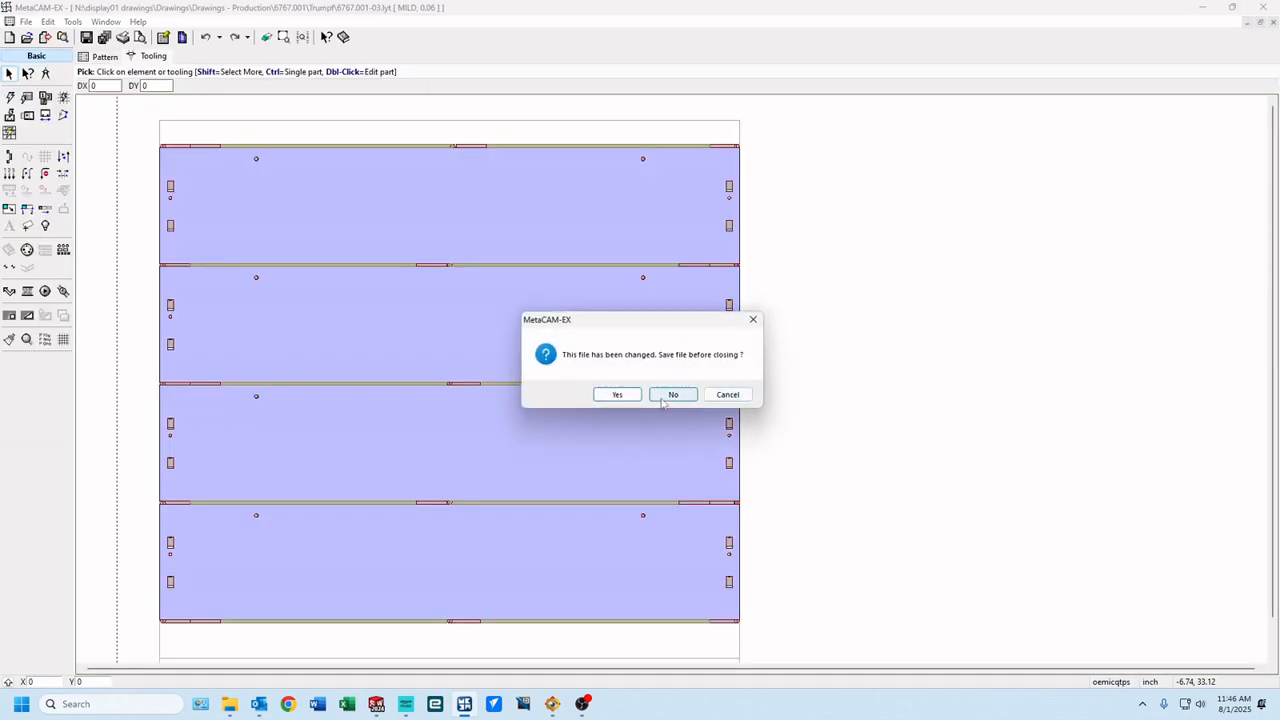
click(671, 395)
click(464, 704)
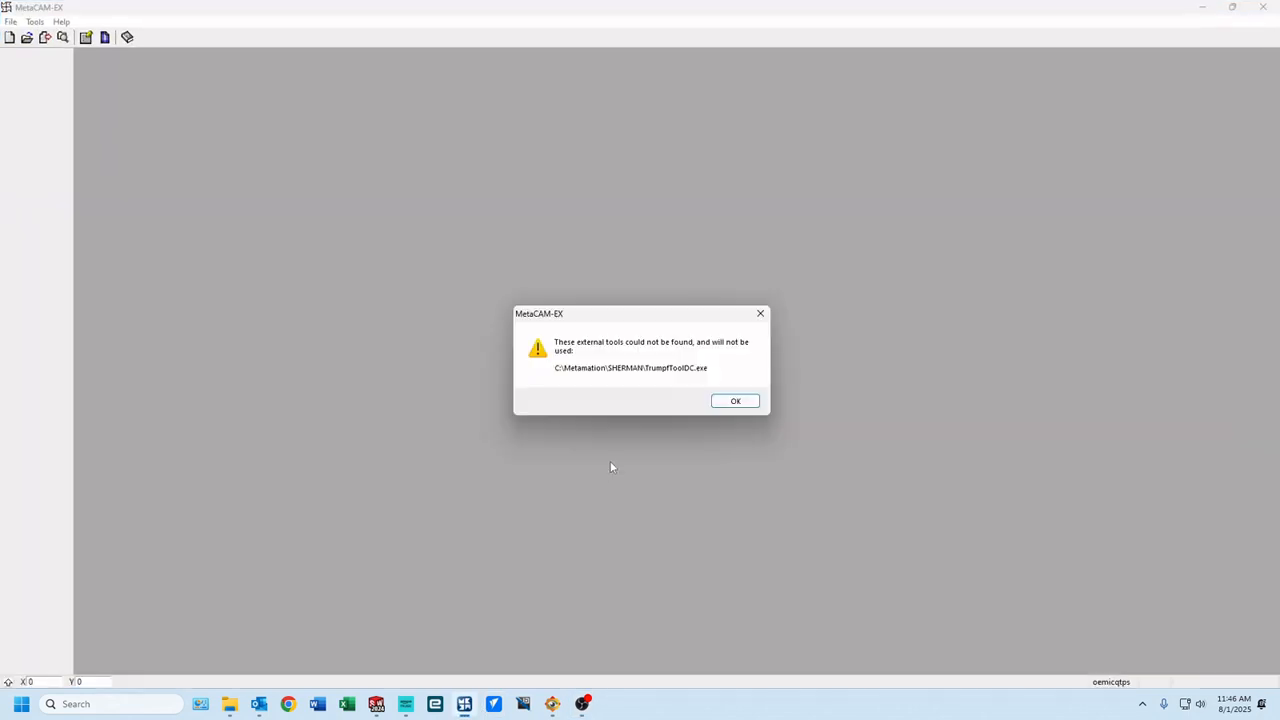
click(735, 401)
Step: Open the LF 750X500 custom tool from the Trumpf Multitool library and review its basic attributes and advanced forming properties
click(30, 38)
click(88, 143)
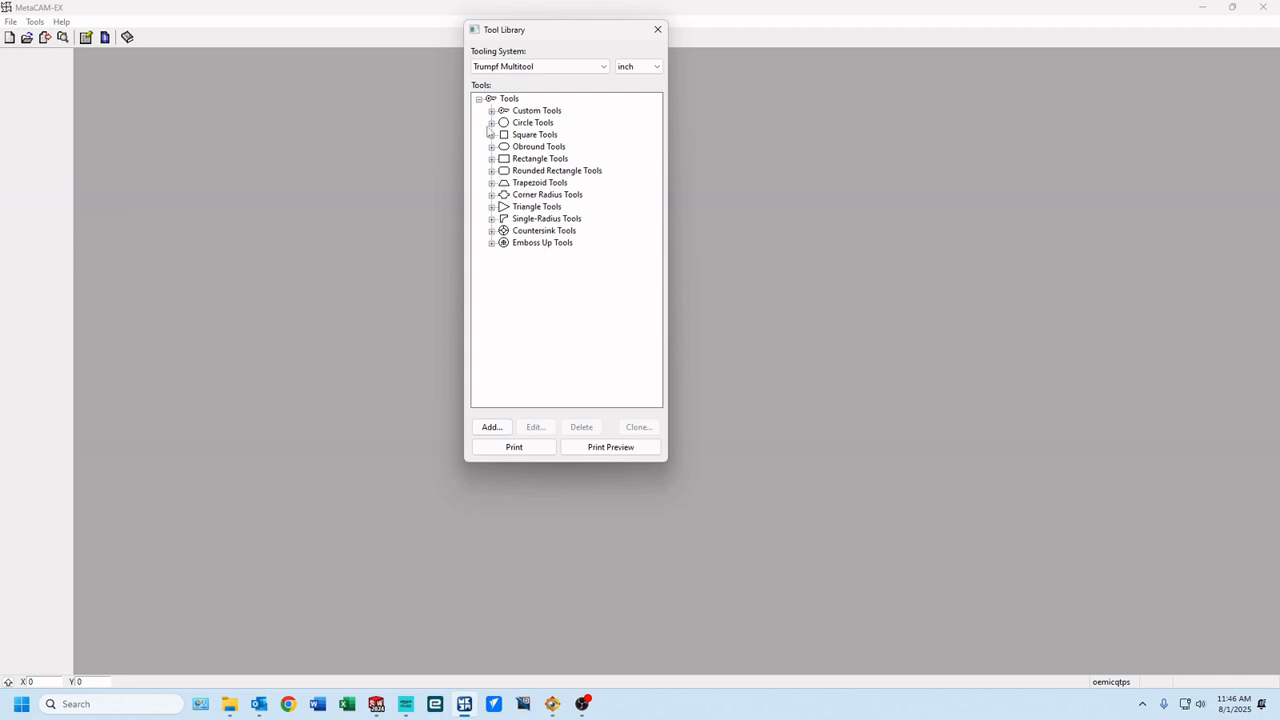
click(491, 111)
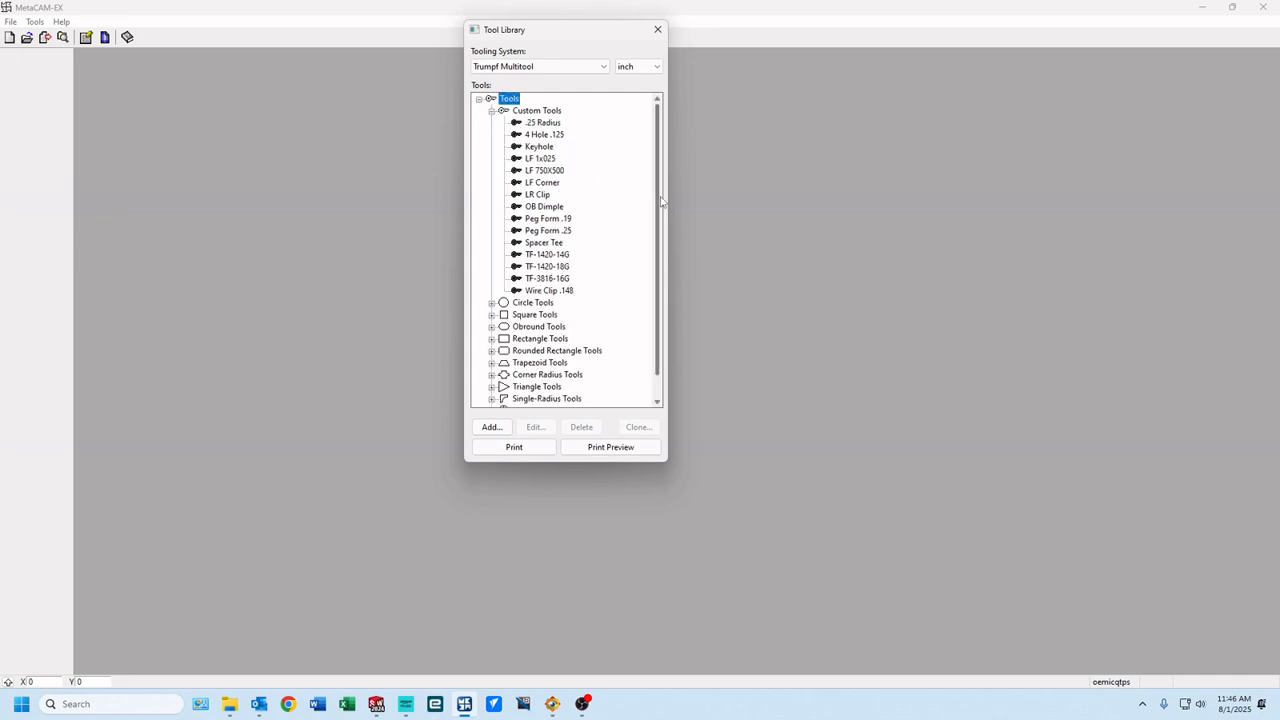
double_click(547, 171)
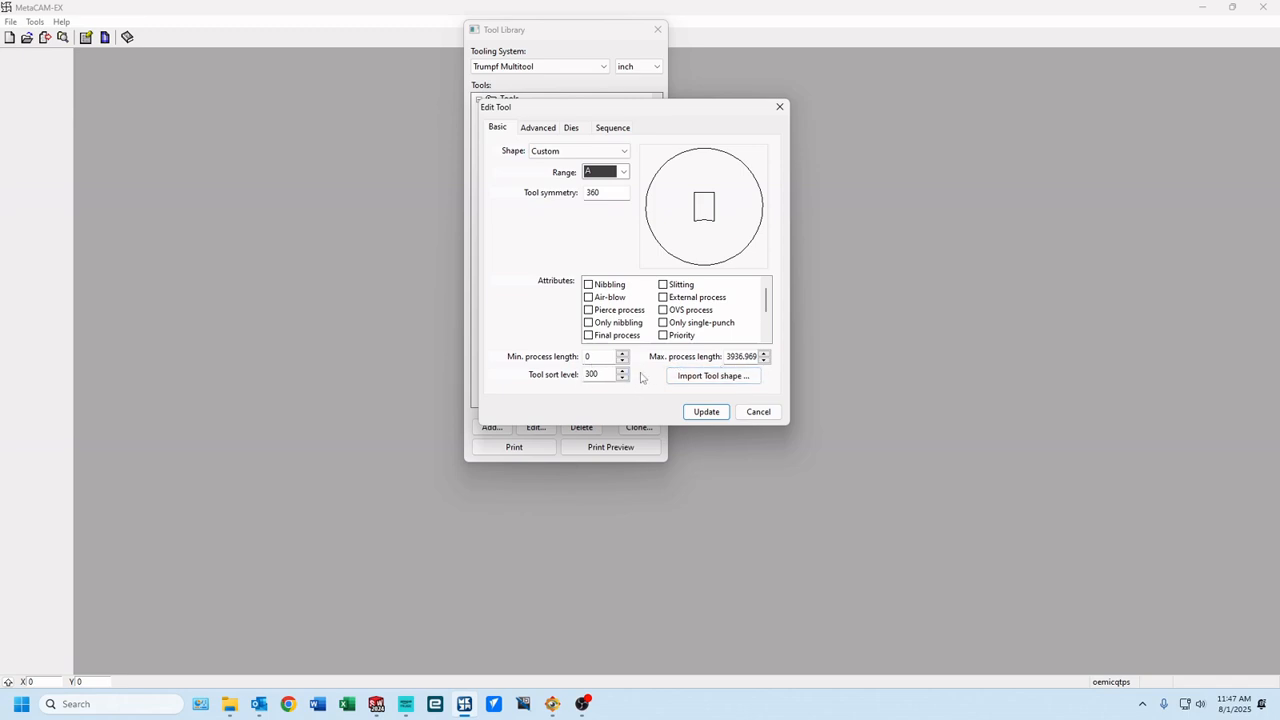
scroll(716, 311, down, 2)
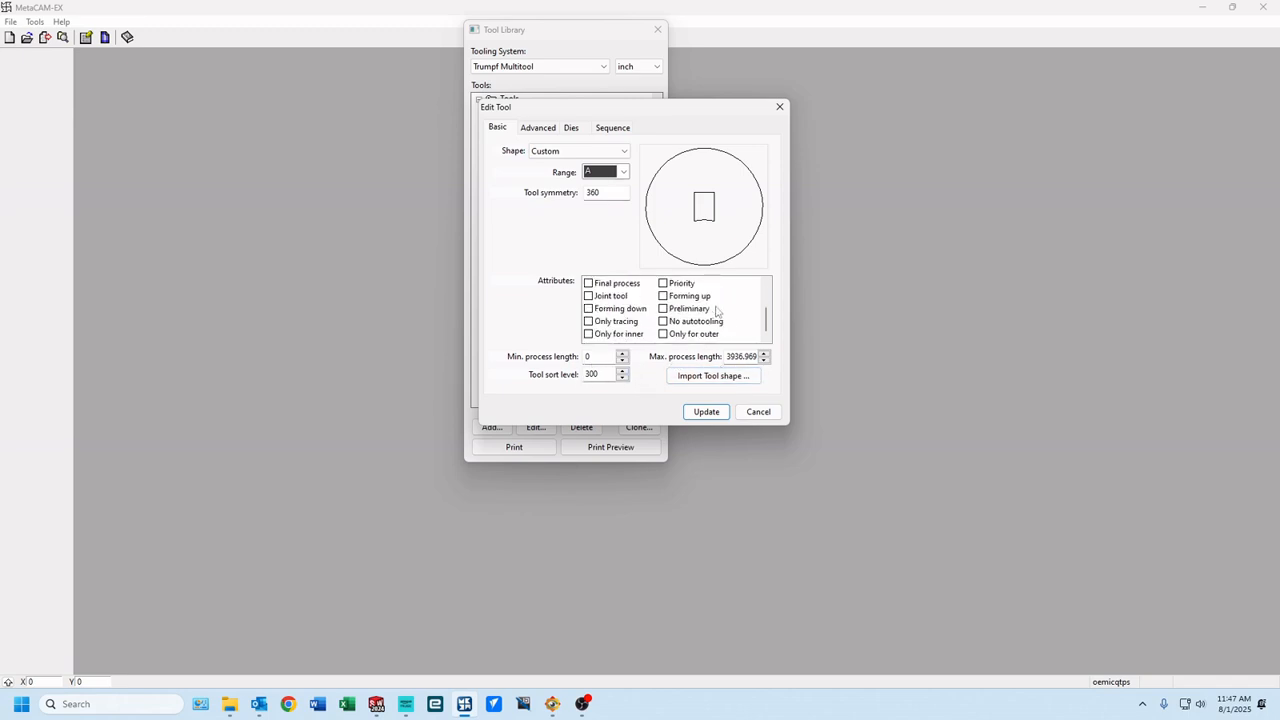
scroll(716, 311, up, 2)
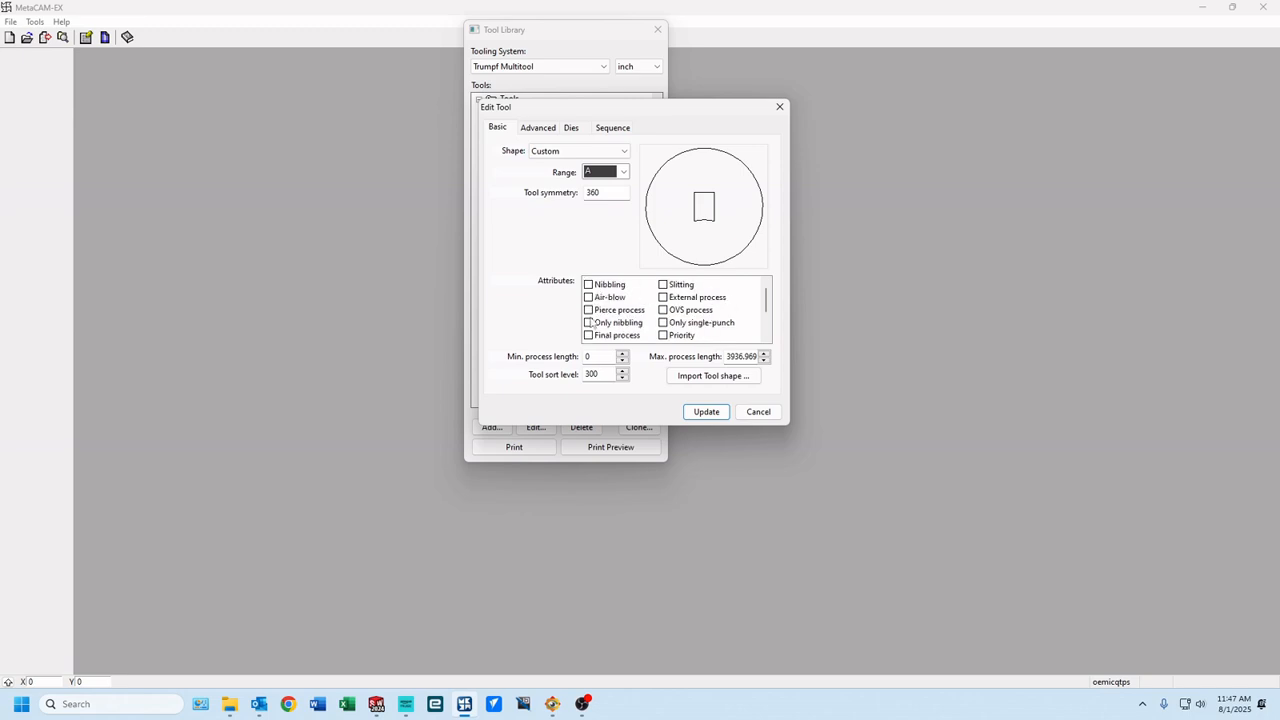
click(546, 129)
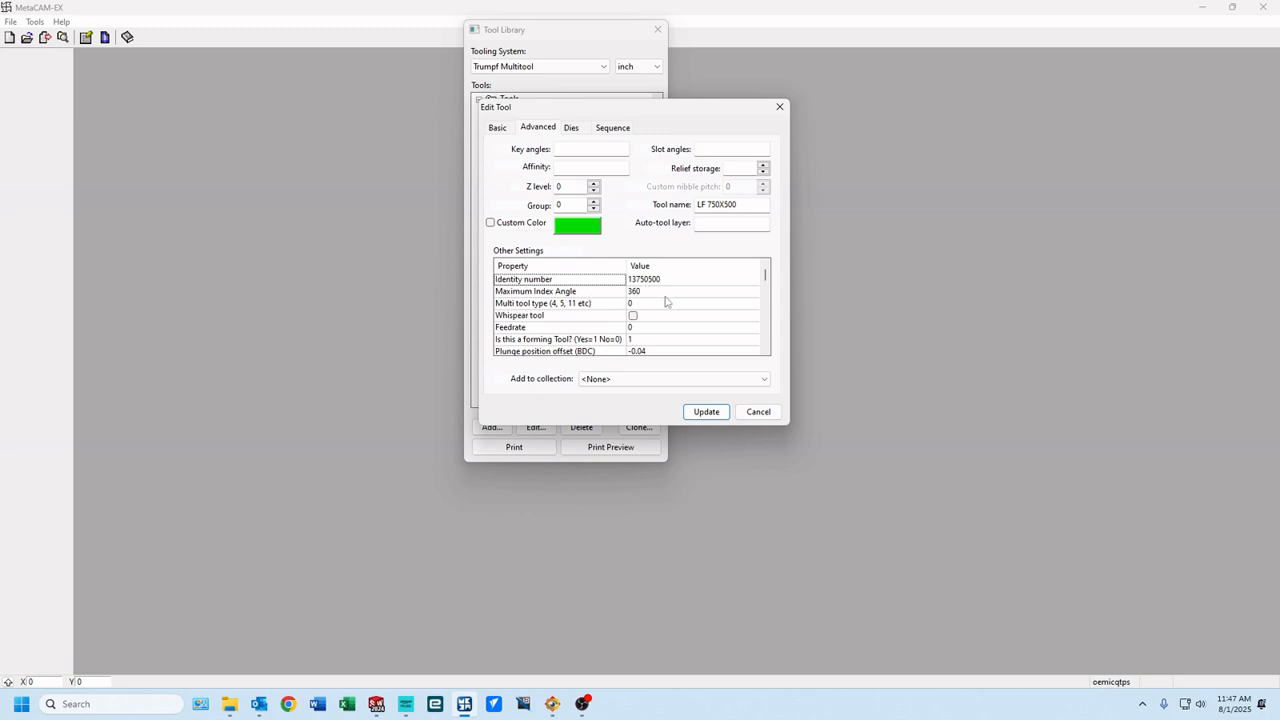
scroll(666, 302, down, 1)
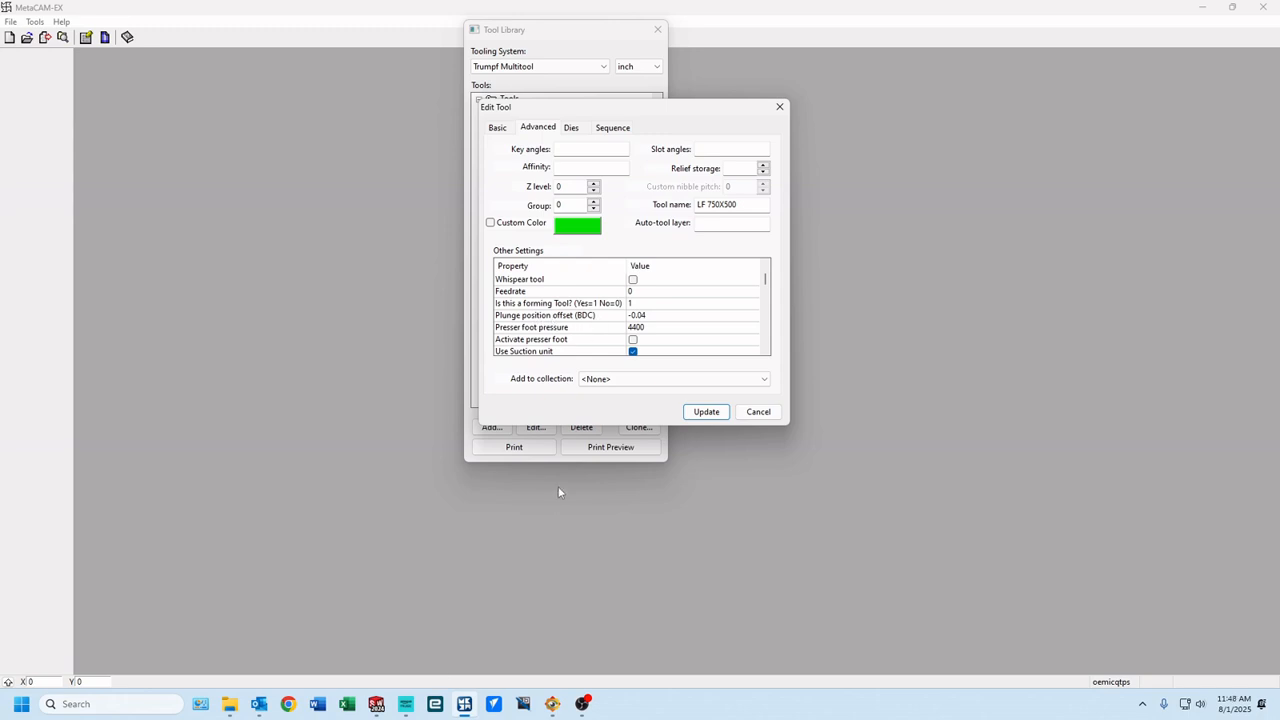
Step: Open the LF750X500 PDF from the Forming Tools folder in File Explorer and examine the tool drawing, Trumpf values and order header
click(234, 705)
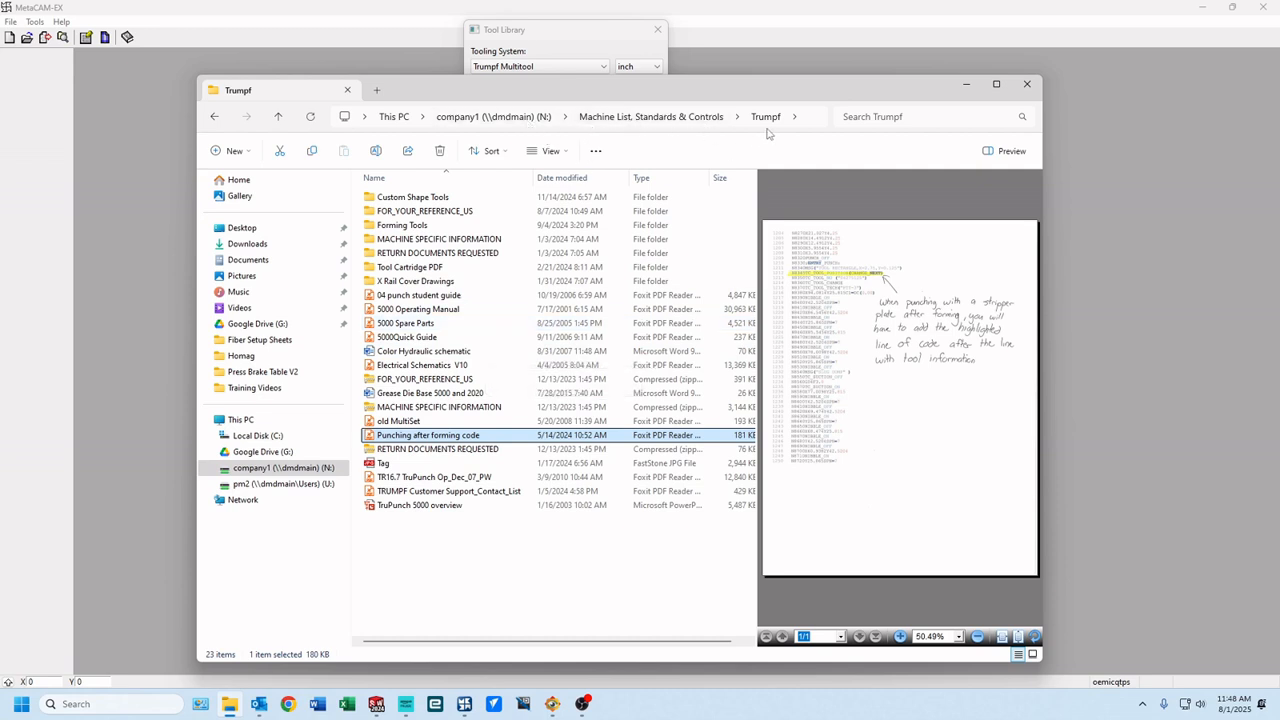
double_click(405, 228)
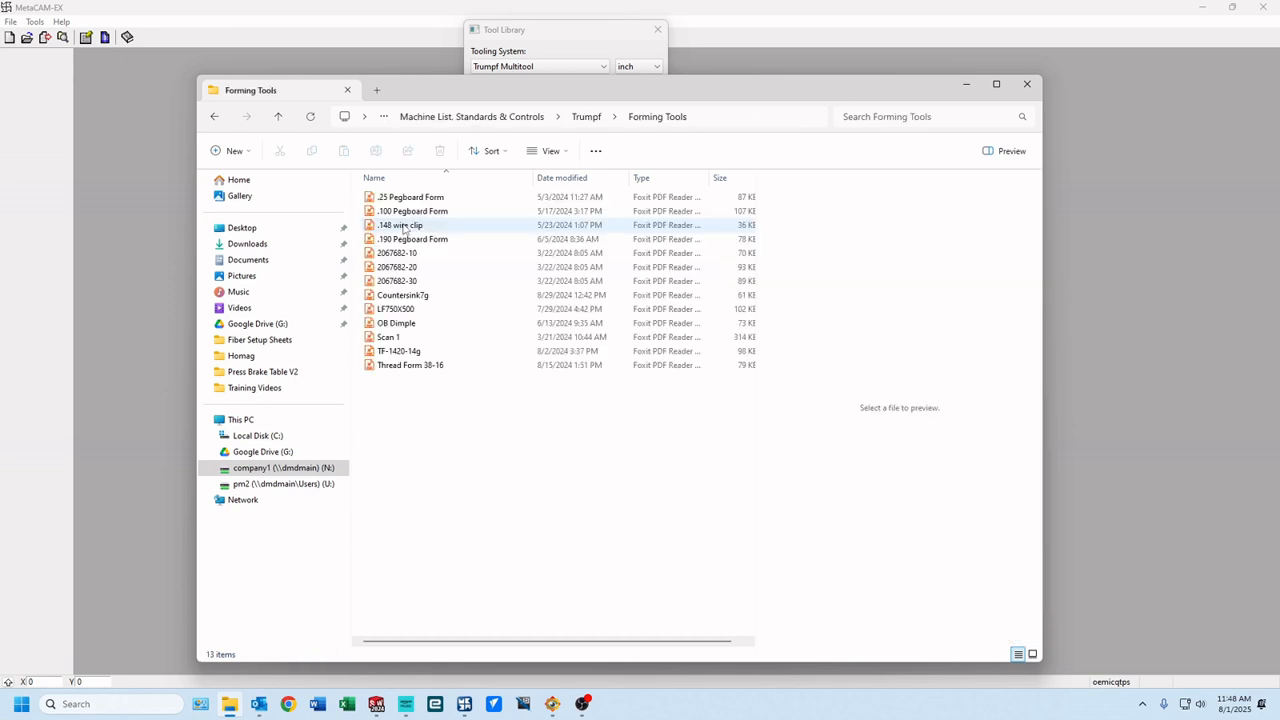
click(417, 311)
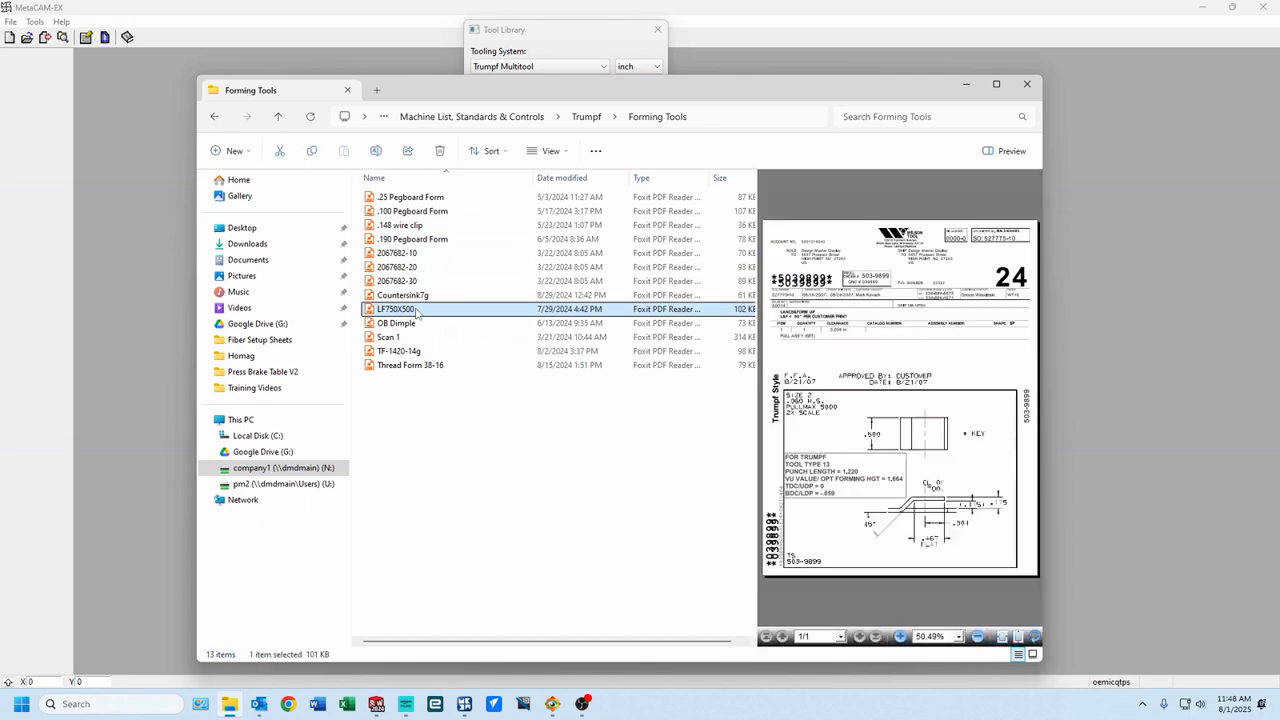
double_click(417, 311)
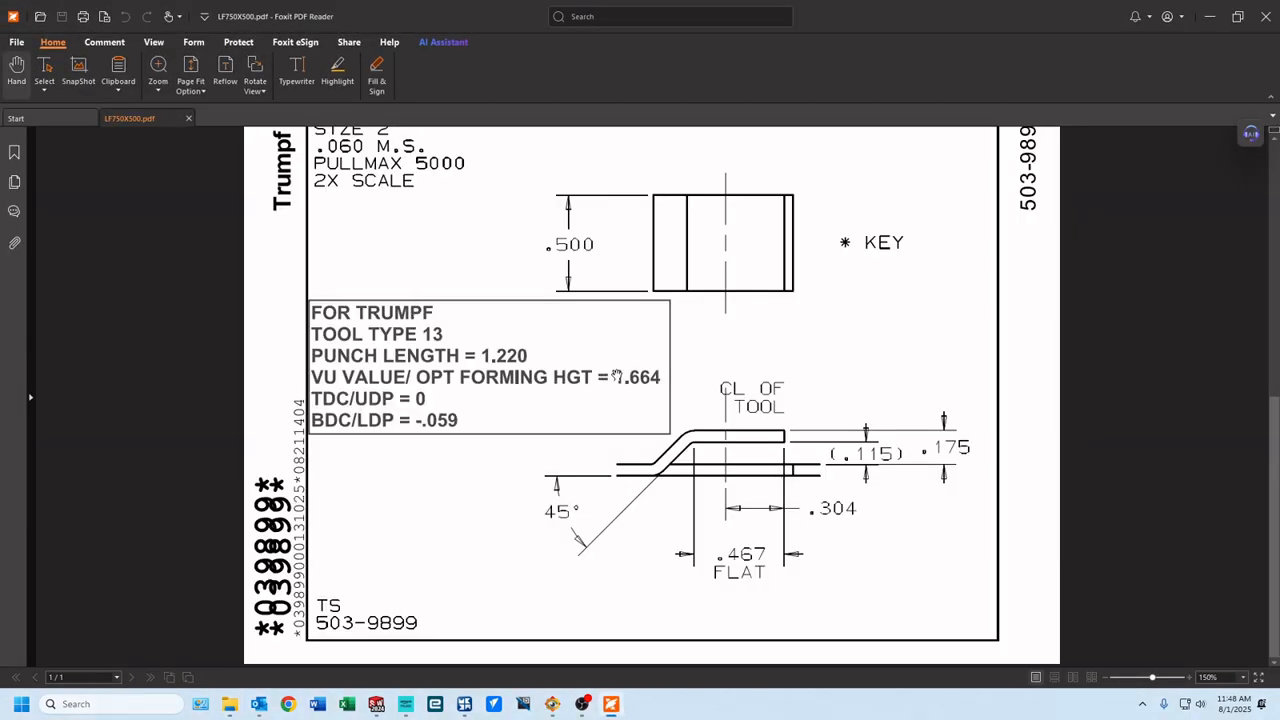
scroll(617, 376, up, 5)
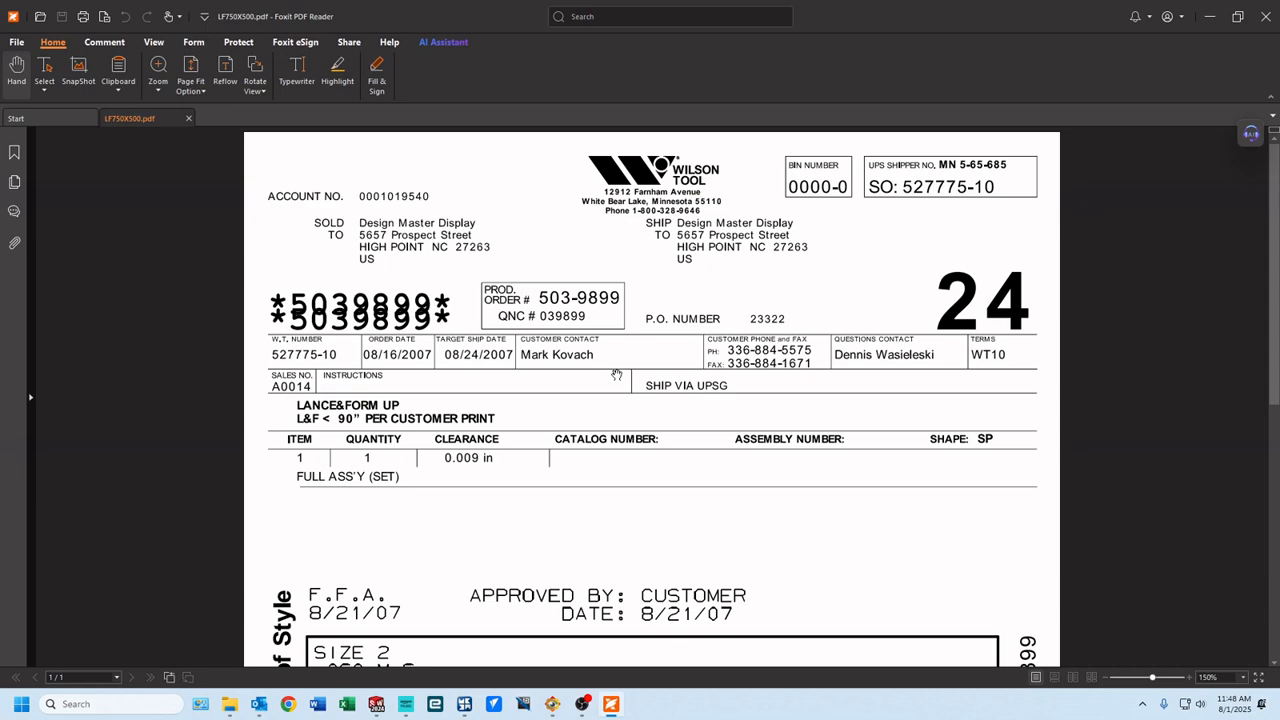
Step: Examine the LF750X500 drawing's Trumpf values and the formed tab's side-view dimensions below the order header
scroll(617, 376, down, 5)
scroll(617, 376, up, 5)
scroll(663, 313, down, 5)
scroll(663, 313, down, 2)
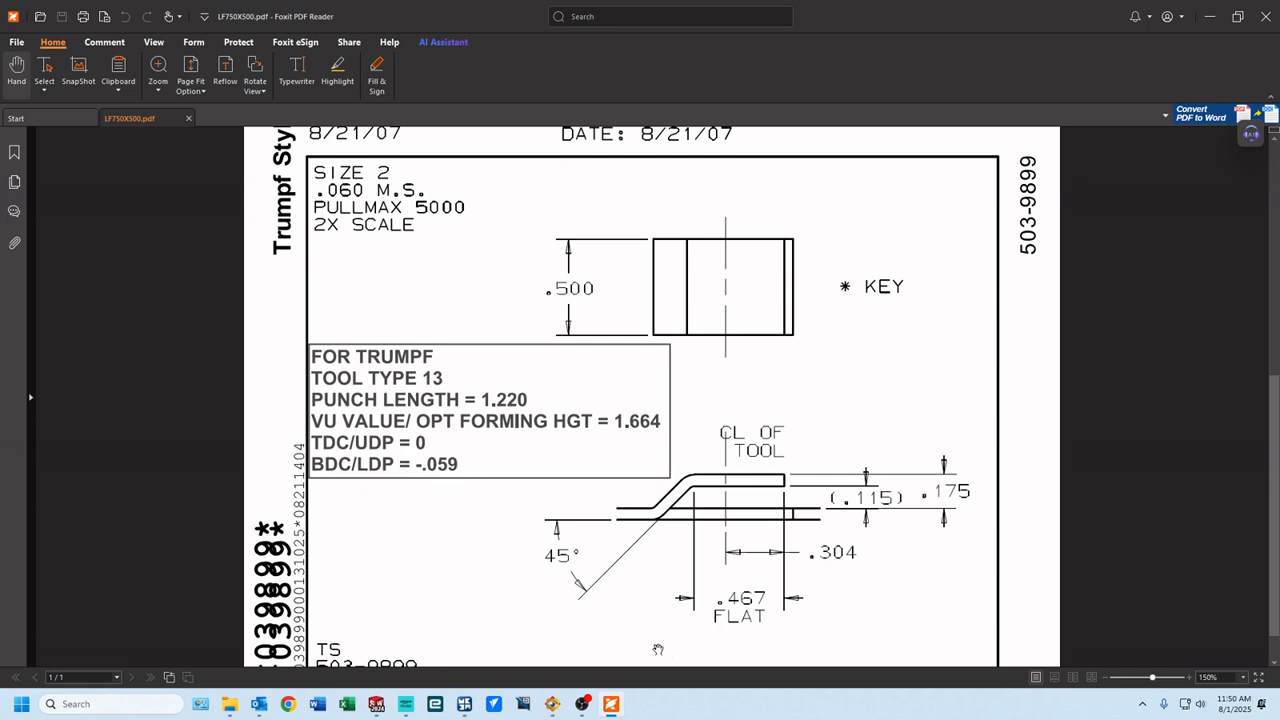
Step: Check the tool's plunge offset in MetaCAM-EX, view the formed-tab photo IMG_9170.jpg in FastStone Image Viewer, and minimize the photo
click(464, 704)
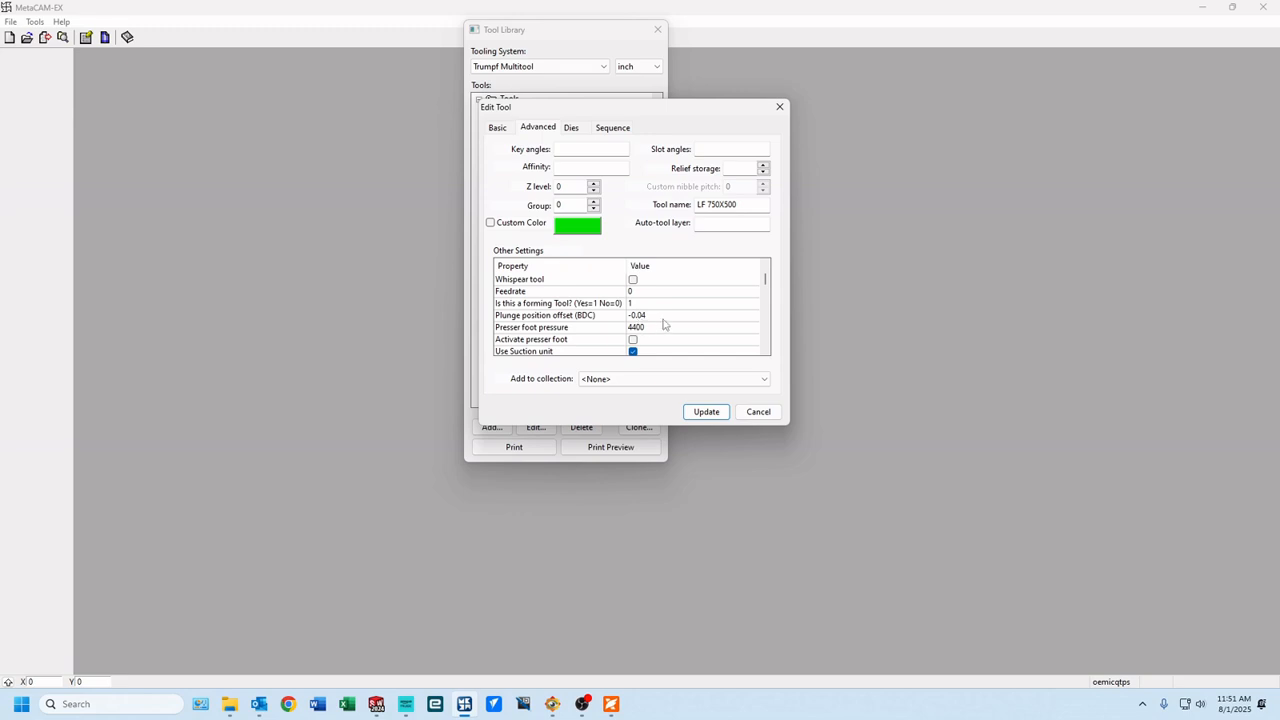
click(552, 704)
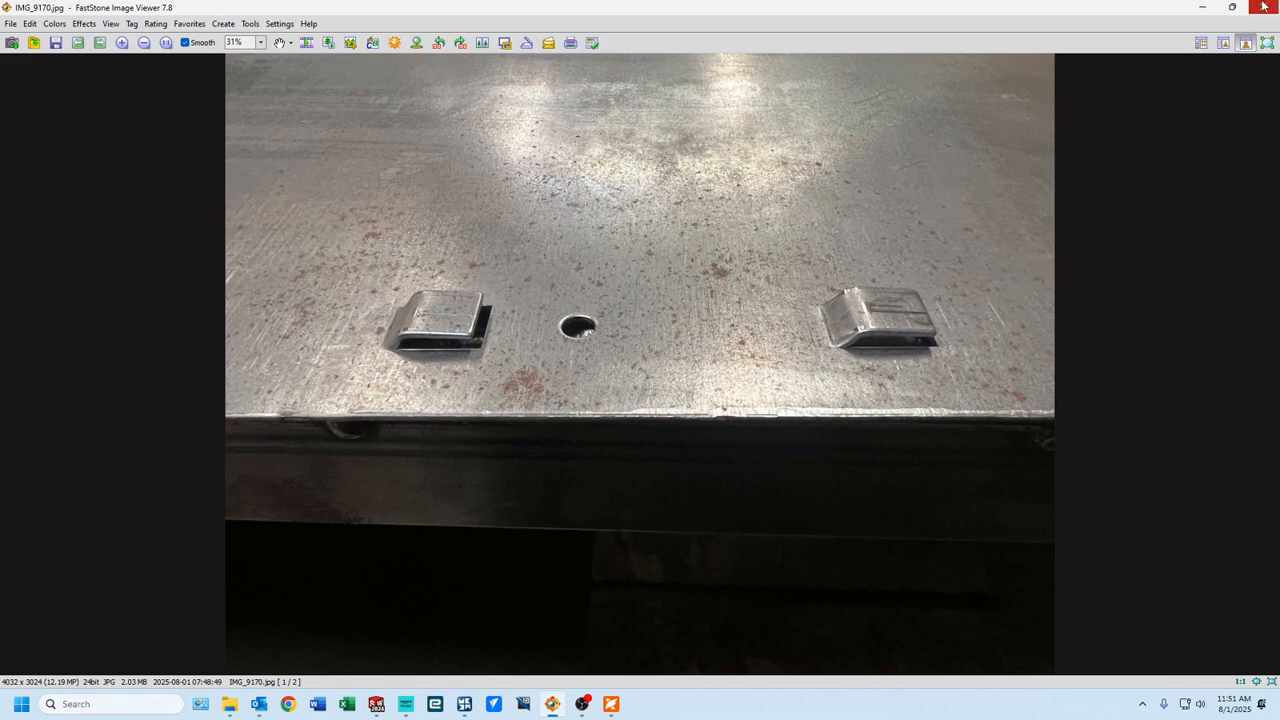
click(1201, 7)
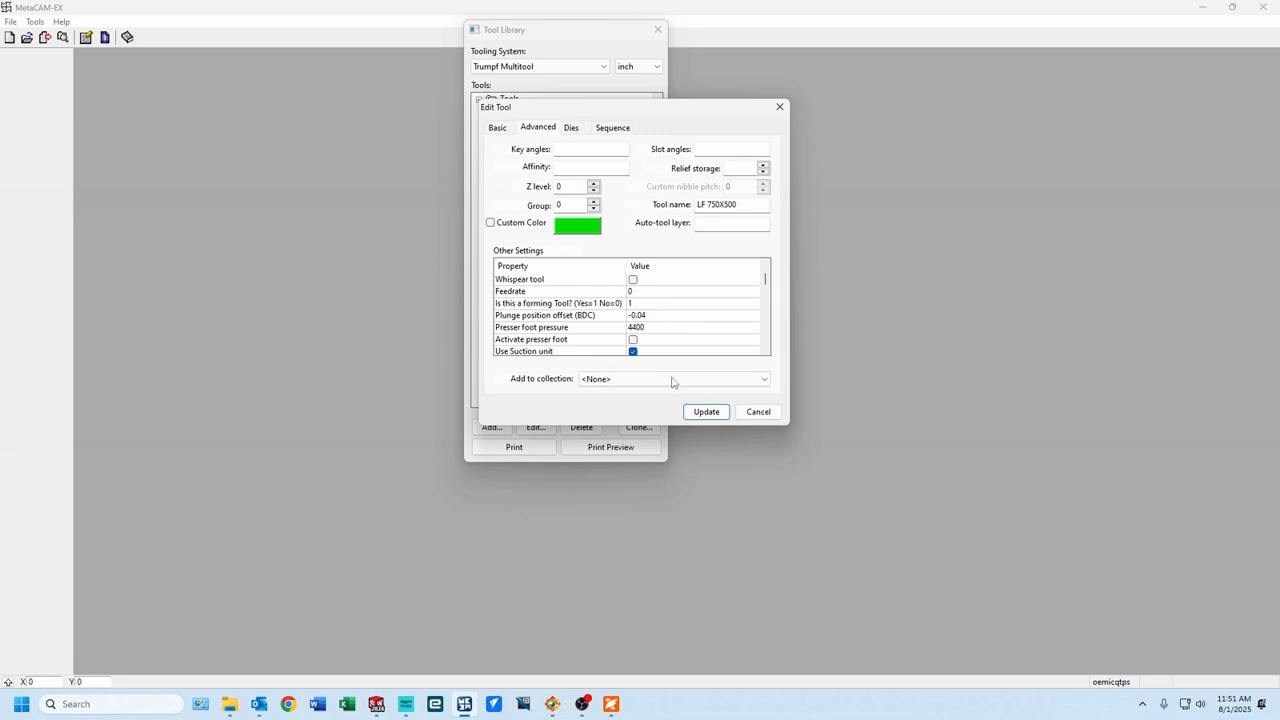
Step: Review the LF 750X500 tool's advanced properties from the suction unit settings through the stroke type and corner offset
scroll(671, 318, down, 1)
scroll(671, 319, down, 1)
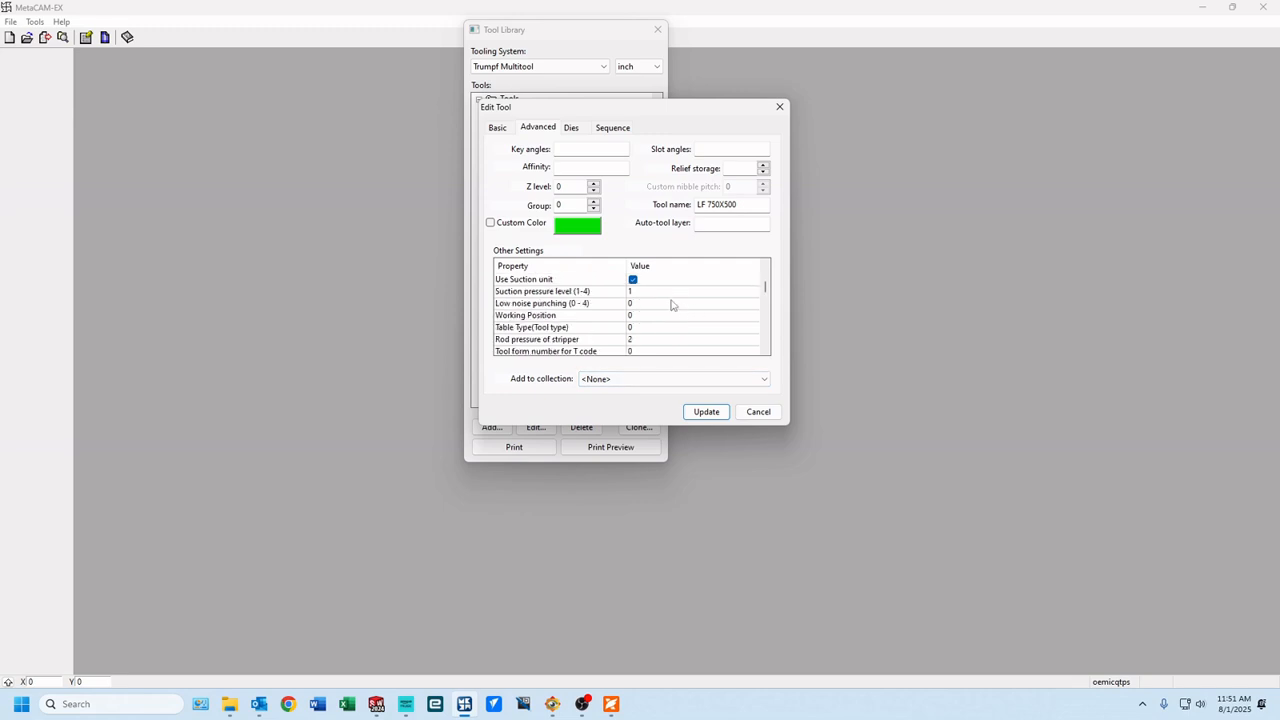
scroll(669, 306, down, 1)
scroll(670, 306, down, 2)
scroll(669, 306, down, 4)
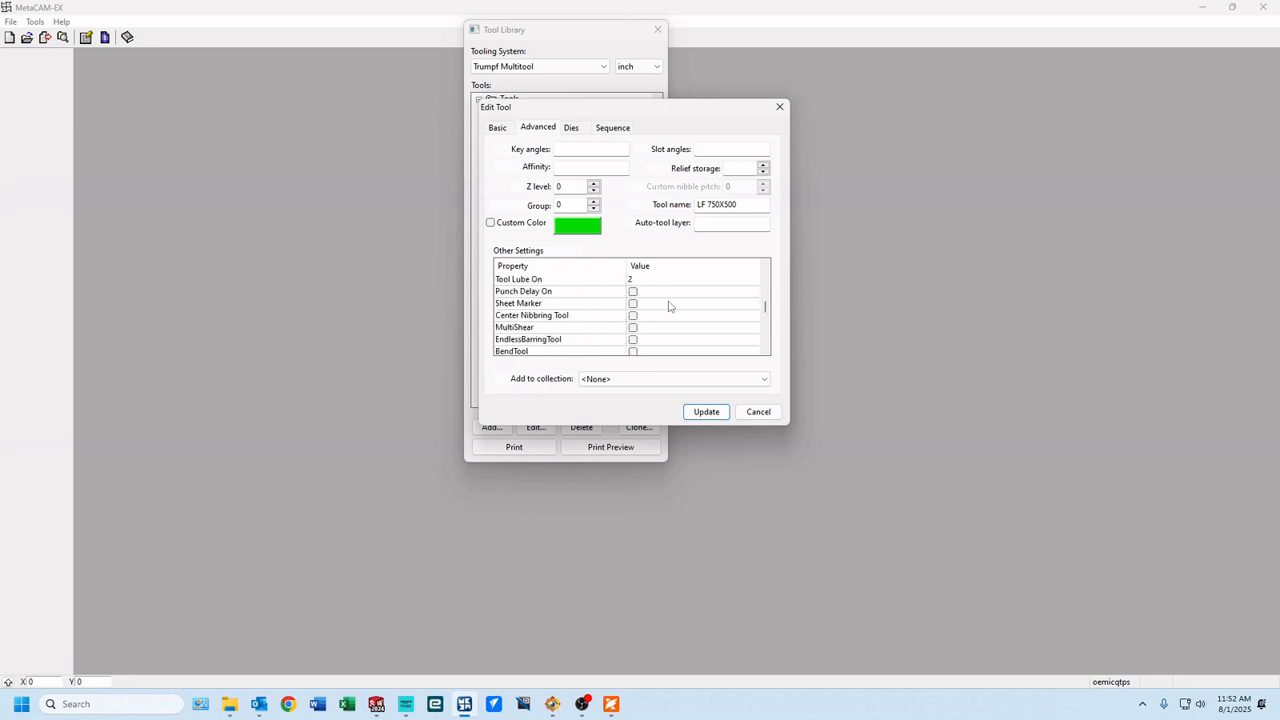
scroll(669, 306, down, 2)
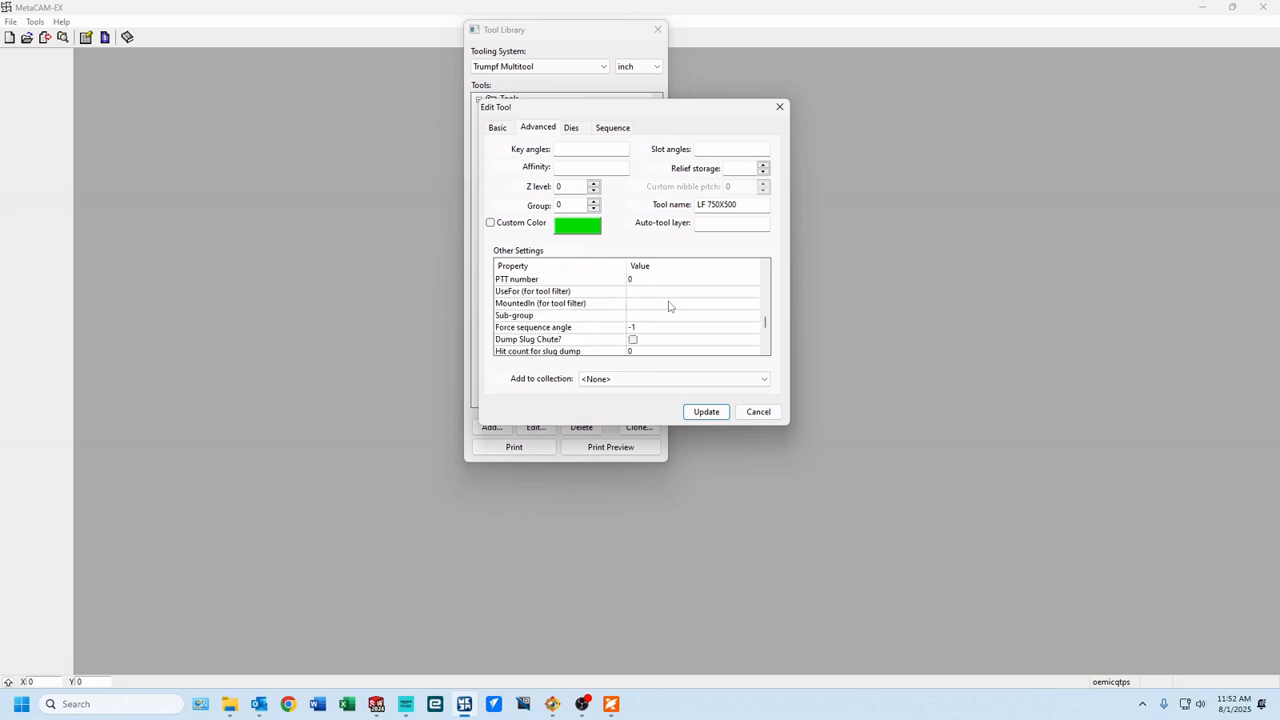
scroll(669, 306, down, 5)
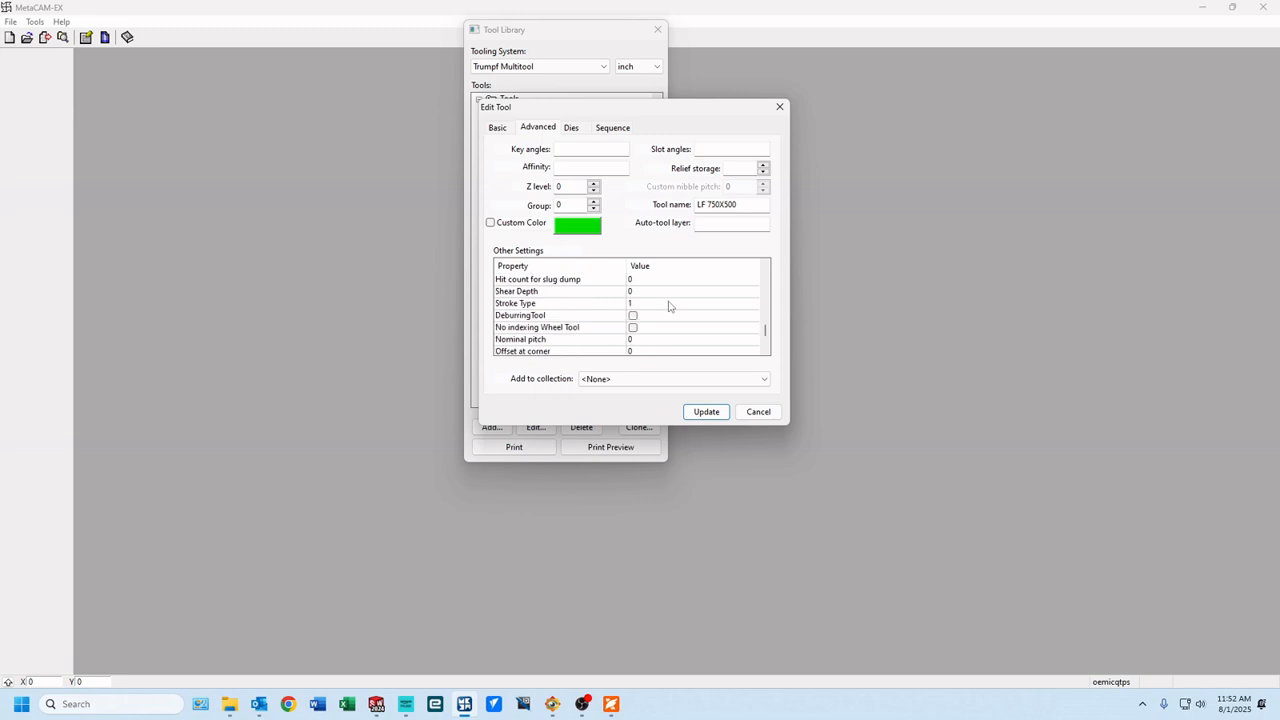
Step: Recheck the advanced properties in reverse order, from the roller settings and working position offset (TDC) back to the identity number
scroll(669, 306, up, 5)
scroll(669, 306, up, 1)
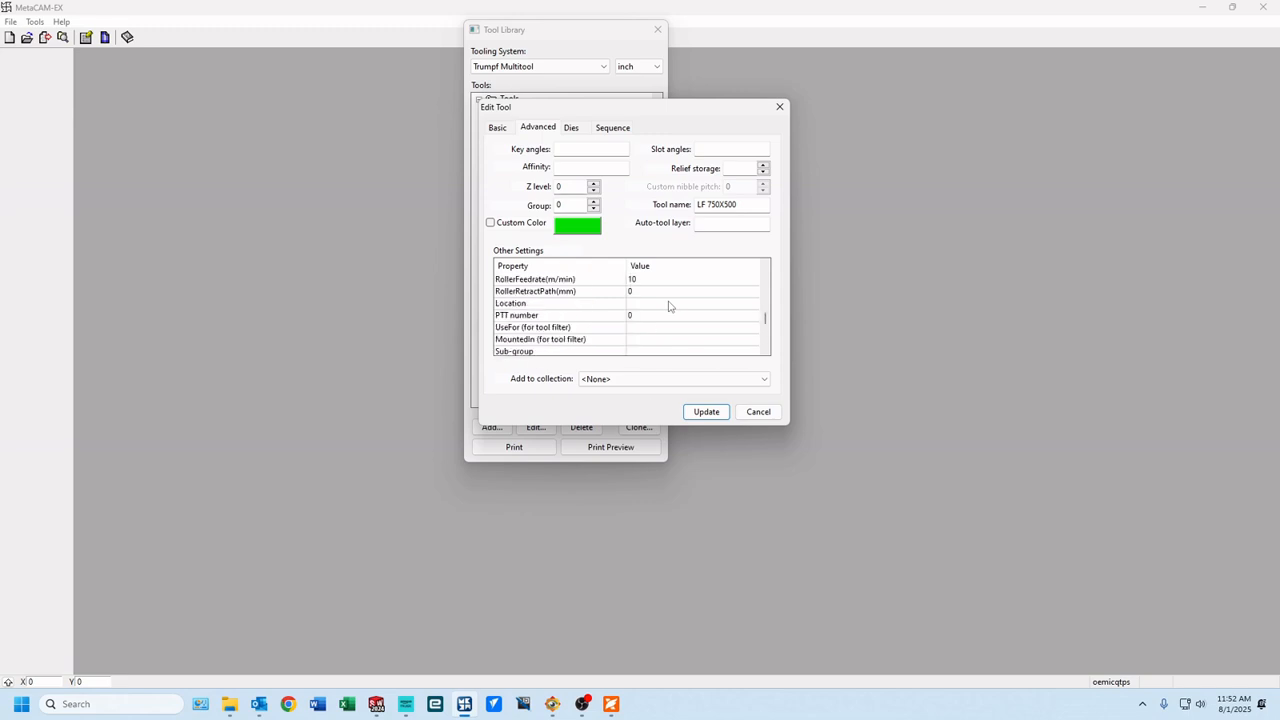
scroll(669, 306, up, 1)
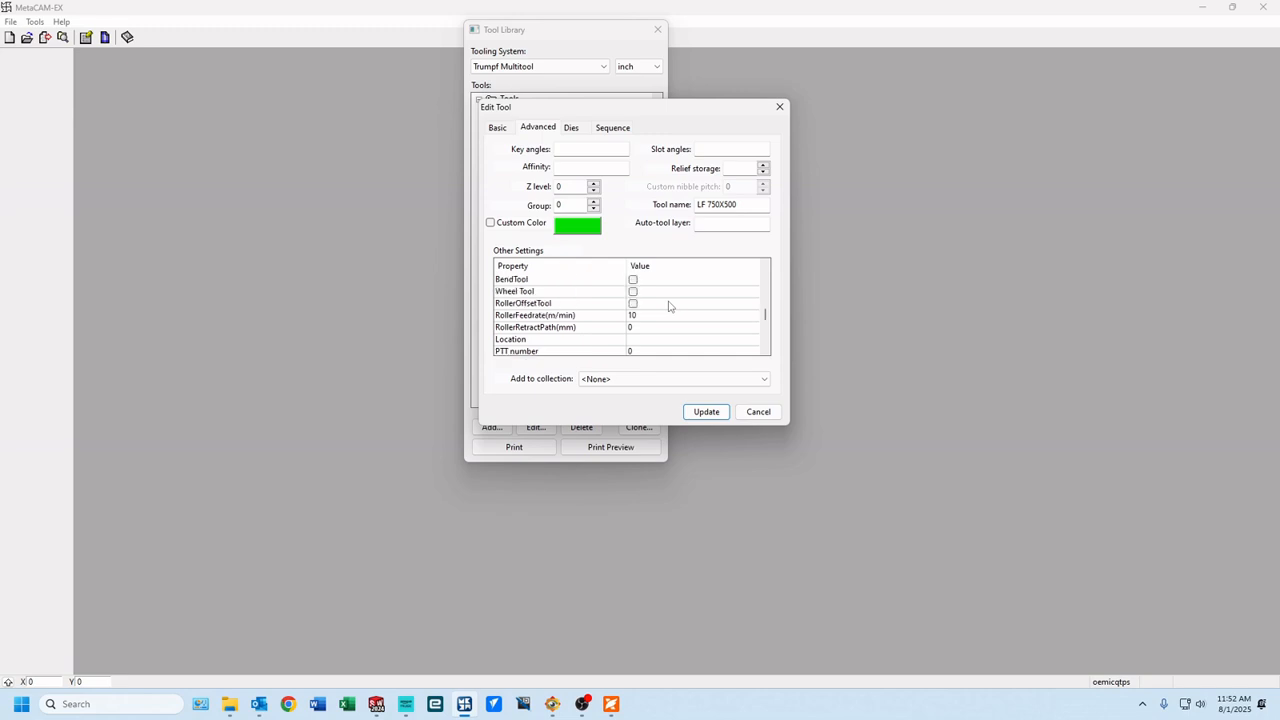
scroll(669, 306, up, 1)
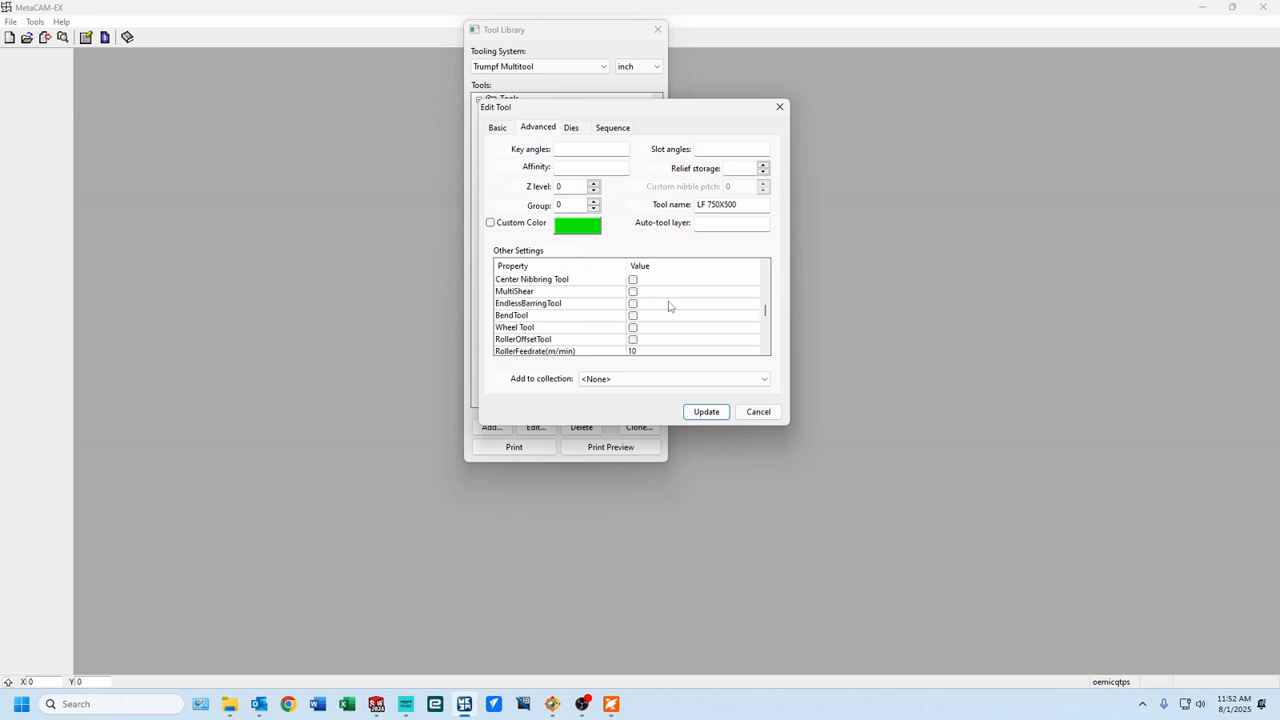
scroll(669, 306, up, 4)
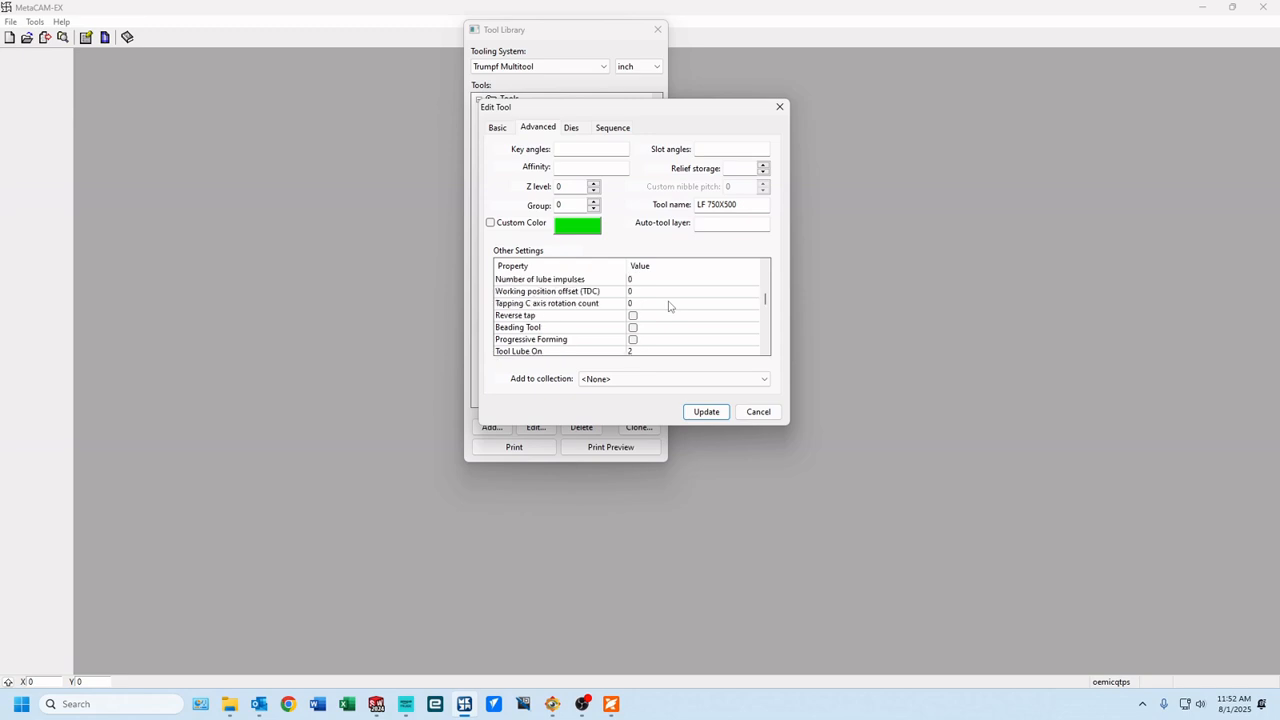
scroll(669, 306, up, 1)
scroll(669, 306, up, 2)
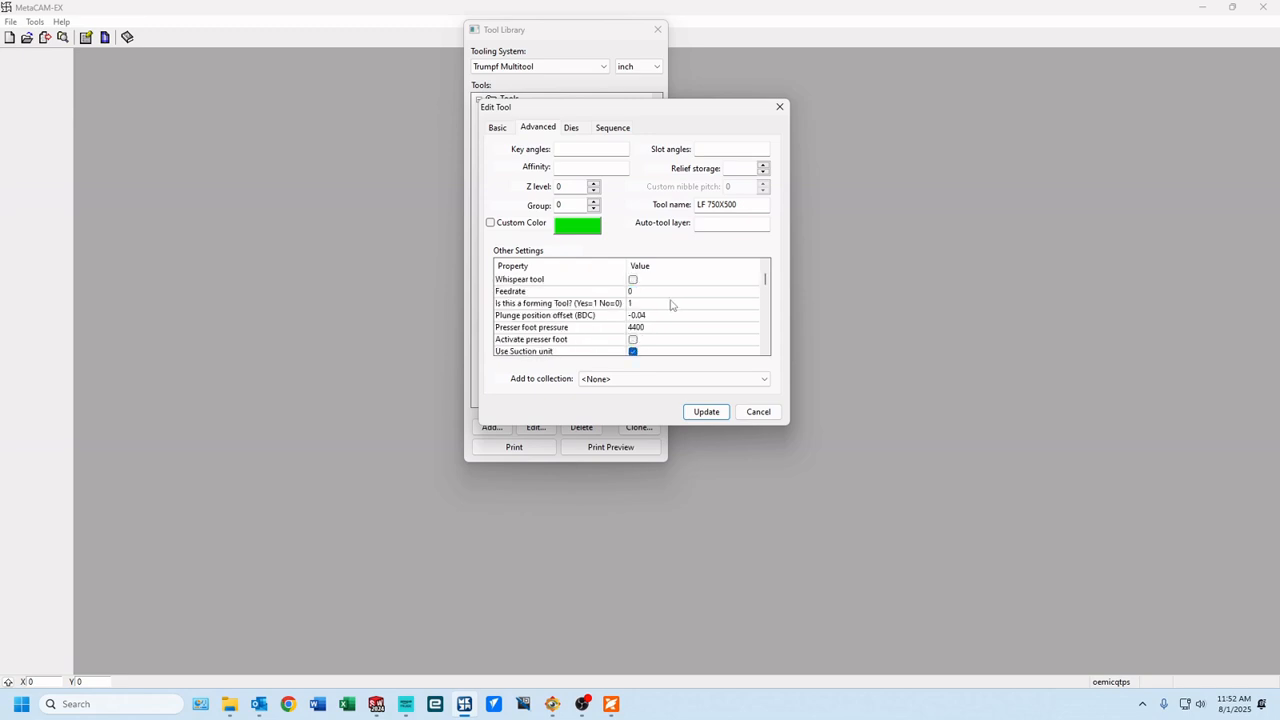
scroll(670, 305, up, 1)
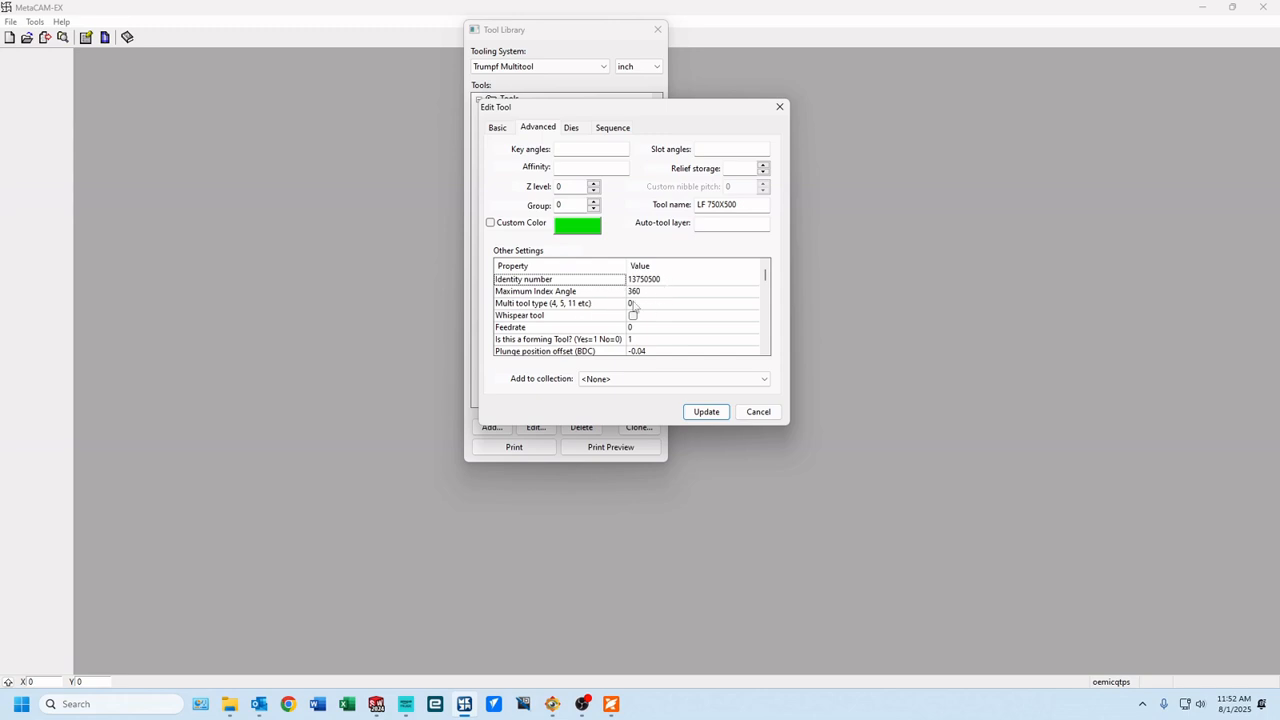
Step: Compare the tool's plunge position offset (BDC) with the BDC/LDP value in the LF750X500 PDF, and close Foxit PDF Reader
scroll(651, 313, down, 1)
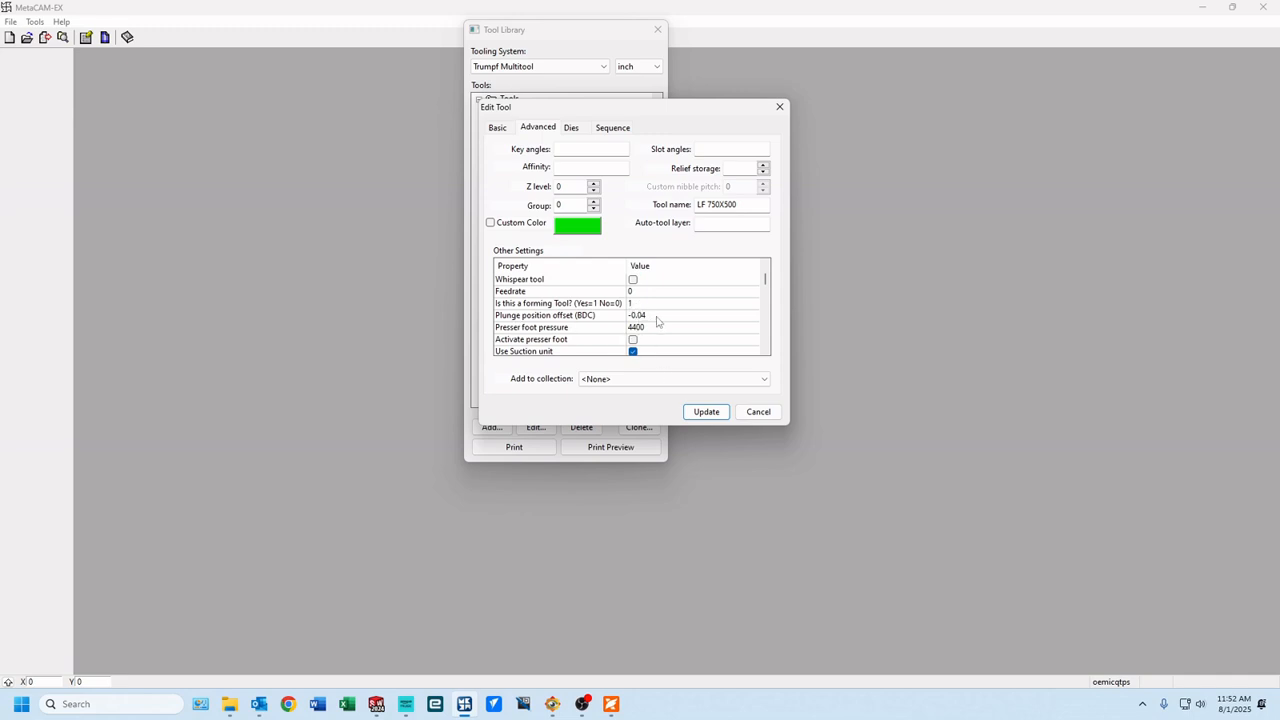
click(611, 704)
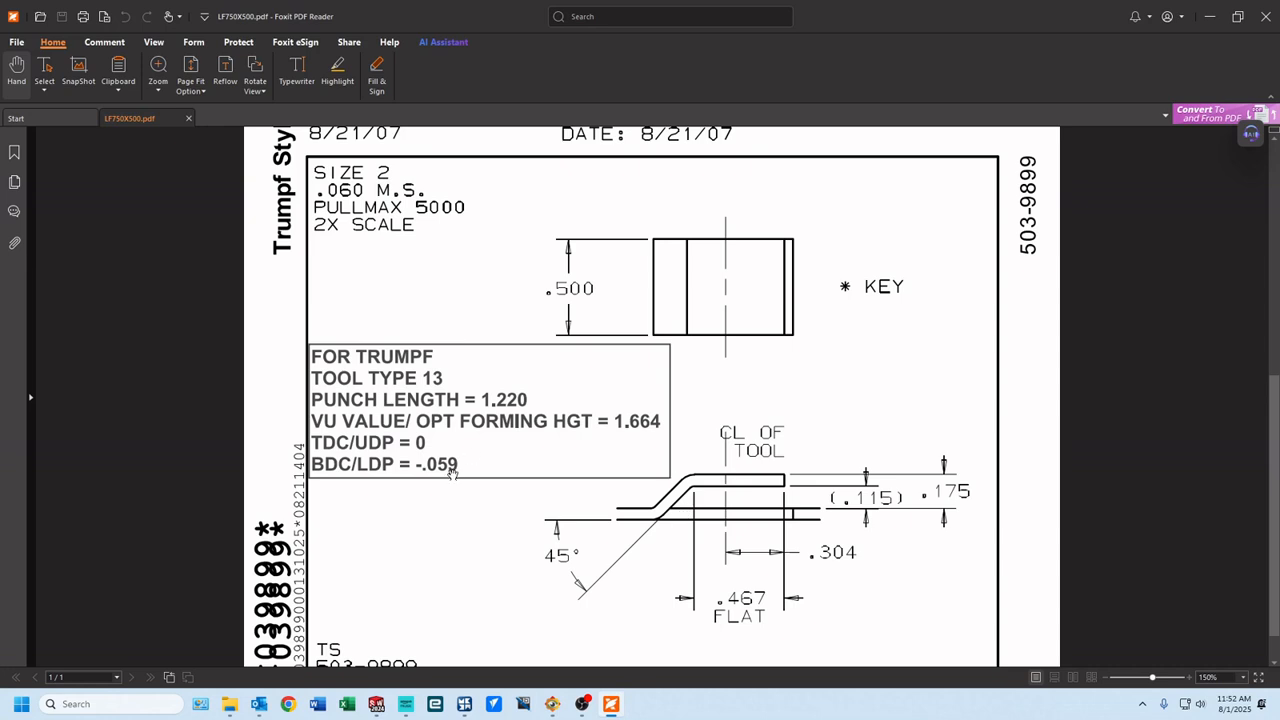
click(1268, 16)
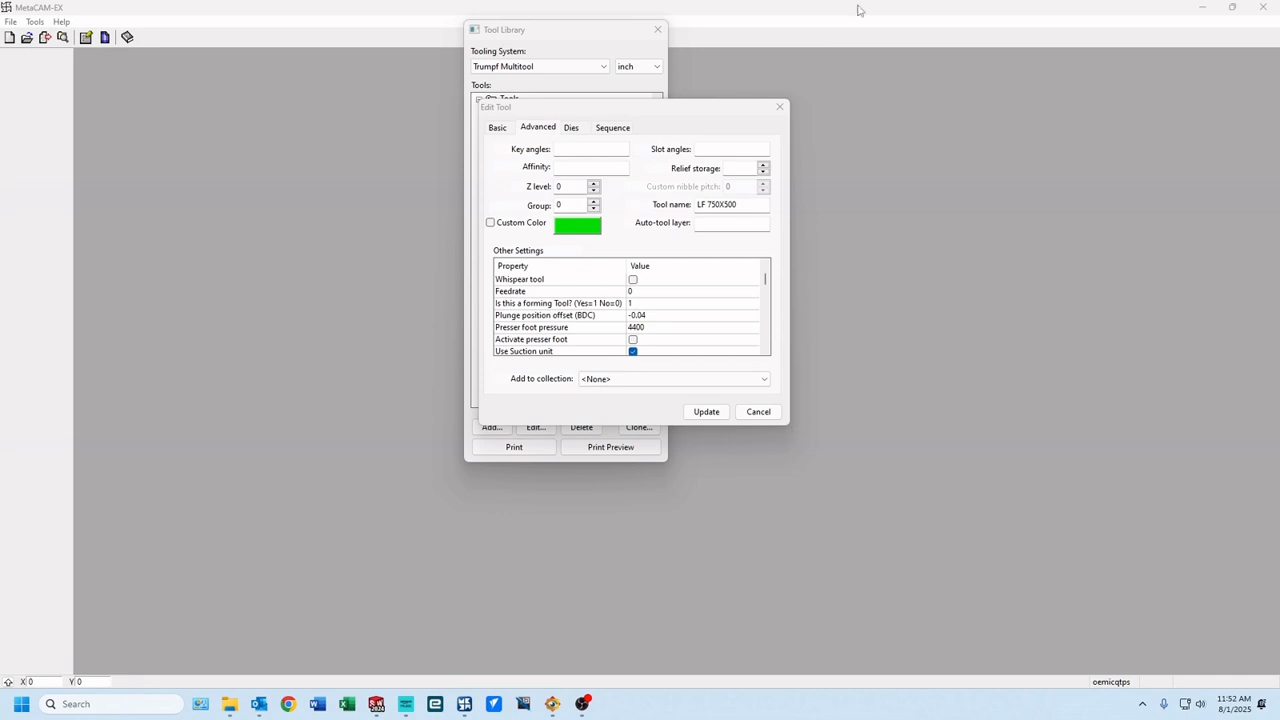